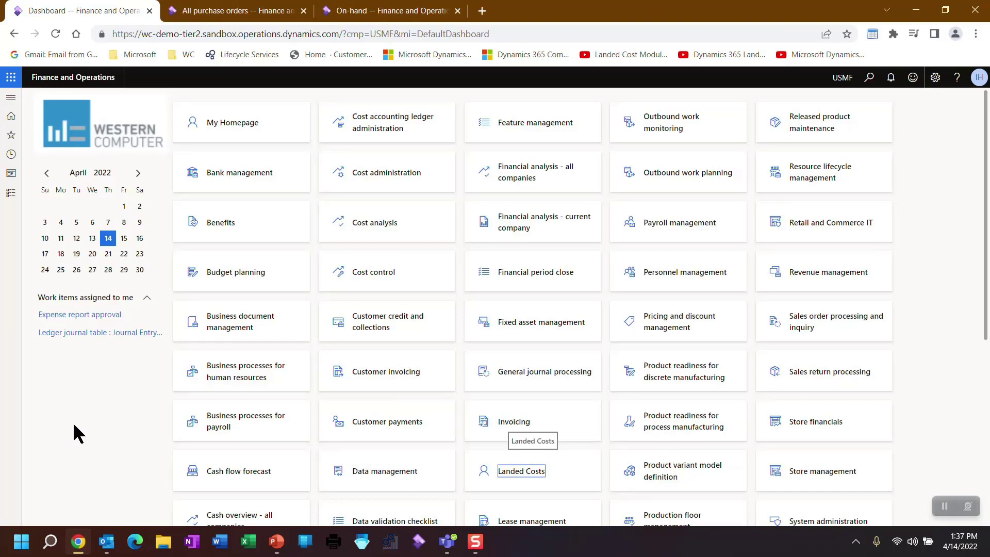
Record 4/14/2022 as the 10-Load leg's actual end date, then bring up the Banana Man Growers purchase order
click(507, 471)
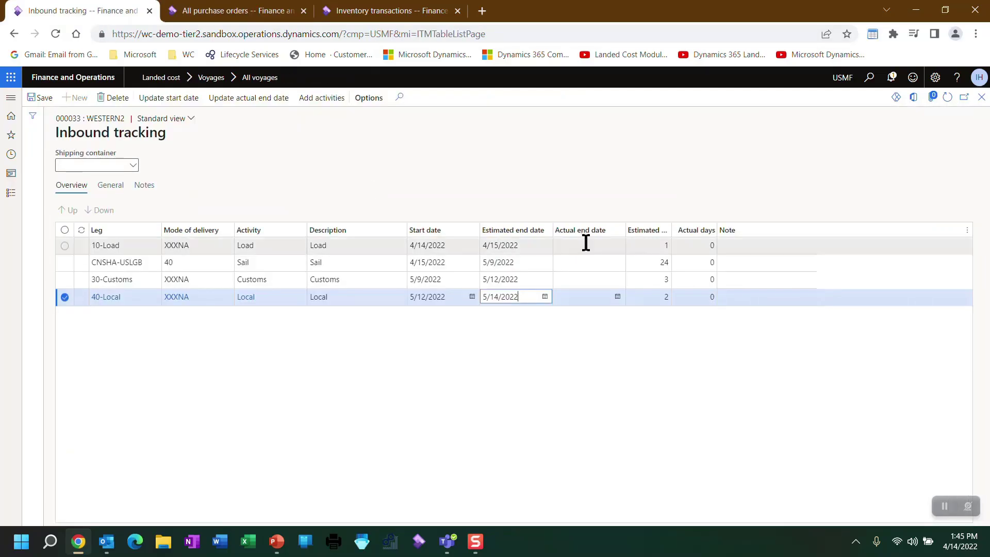
click(585, 245)
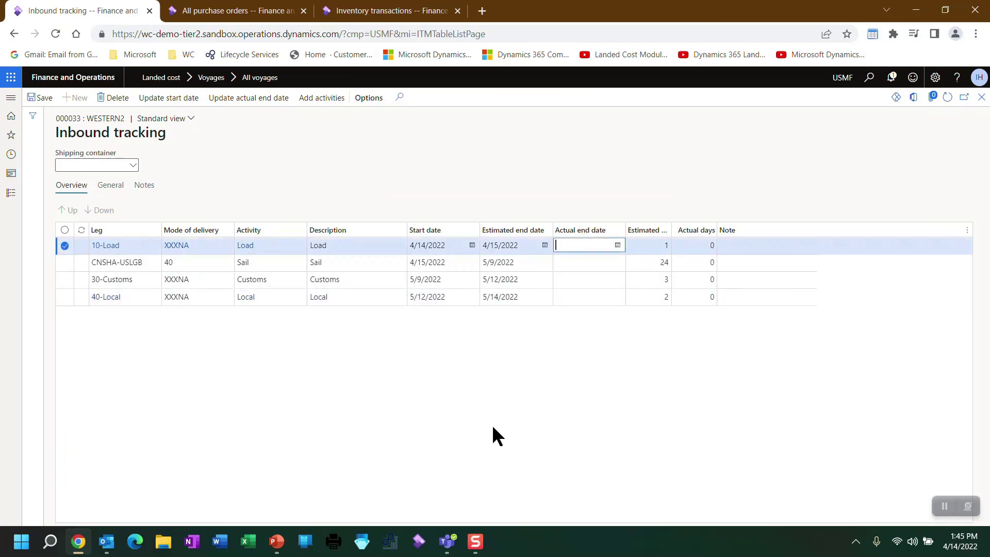
text(4/14)
key(Tab)
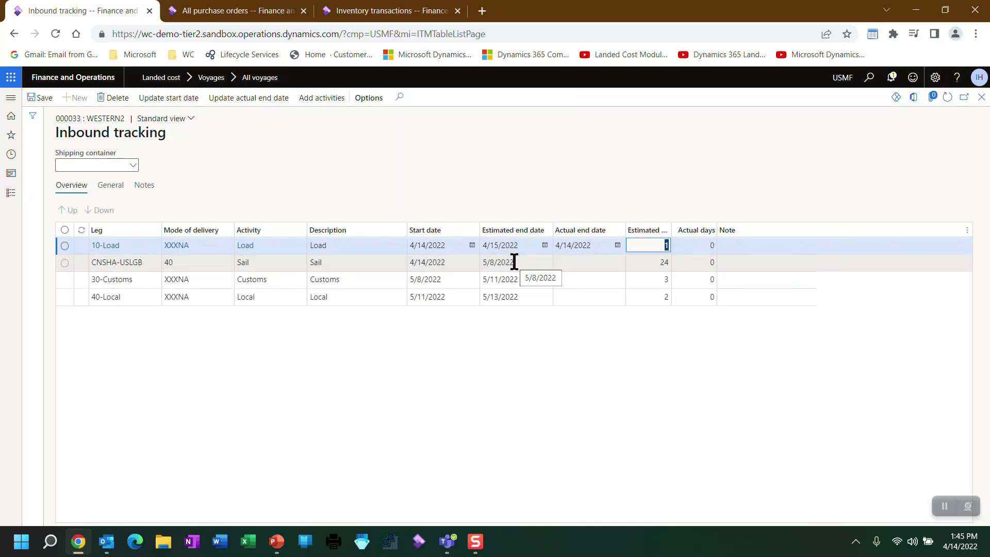
click(566, 263)
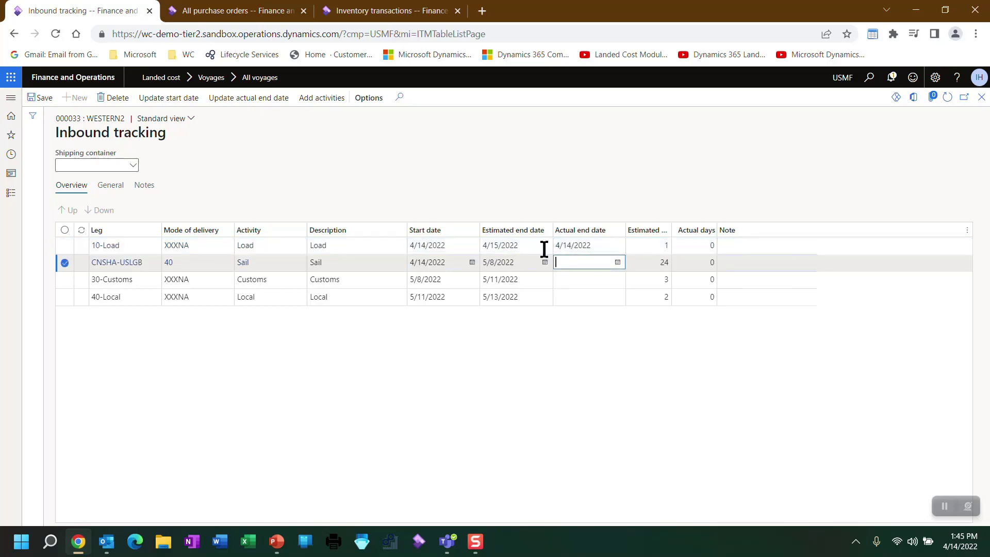
click(217, 12)
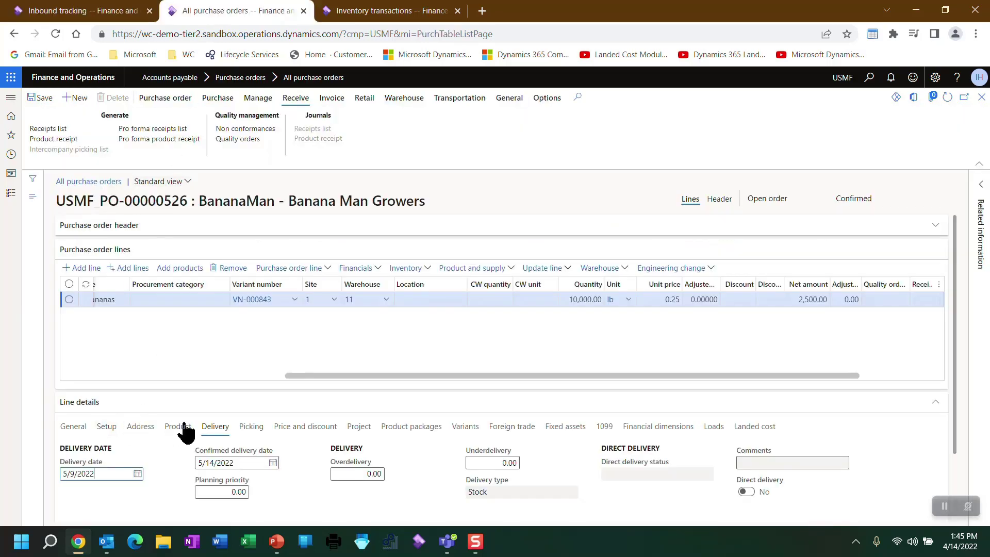
Check the order line's landed cost details (Voyage status 20-GIT), then view Bananas on-hand quantities in 11-GIT
click(749, 432)
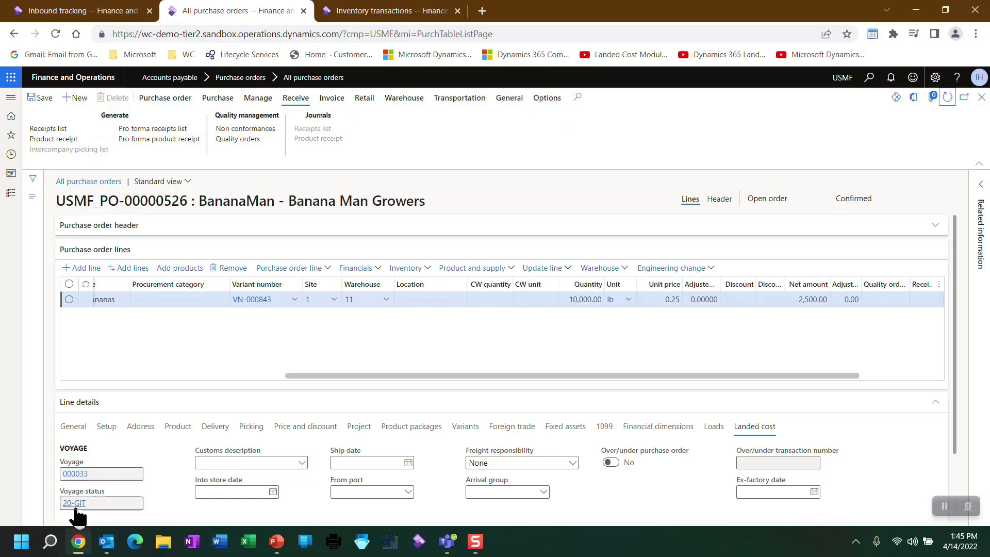
mouse_move(77, 512)
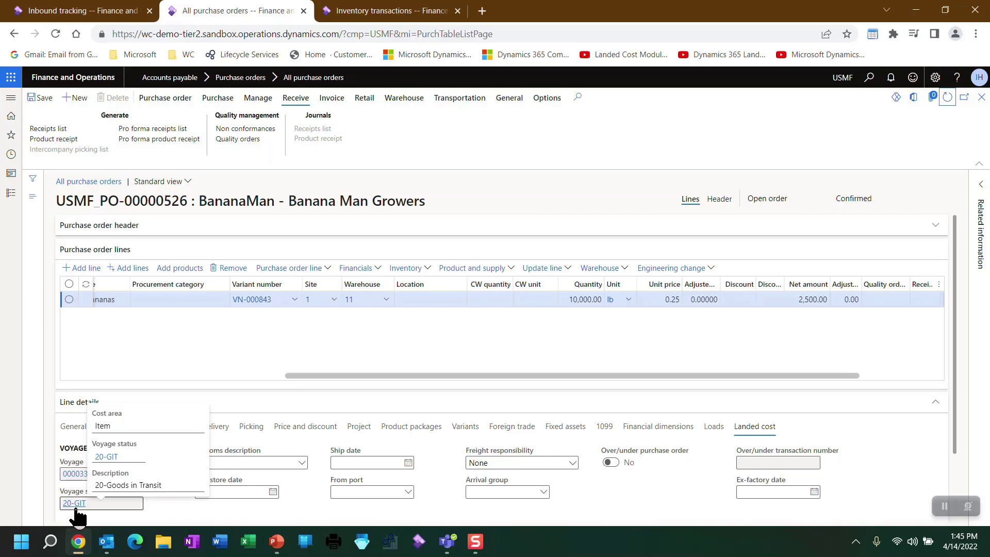
click(330, 11)
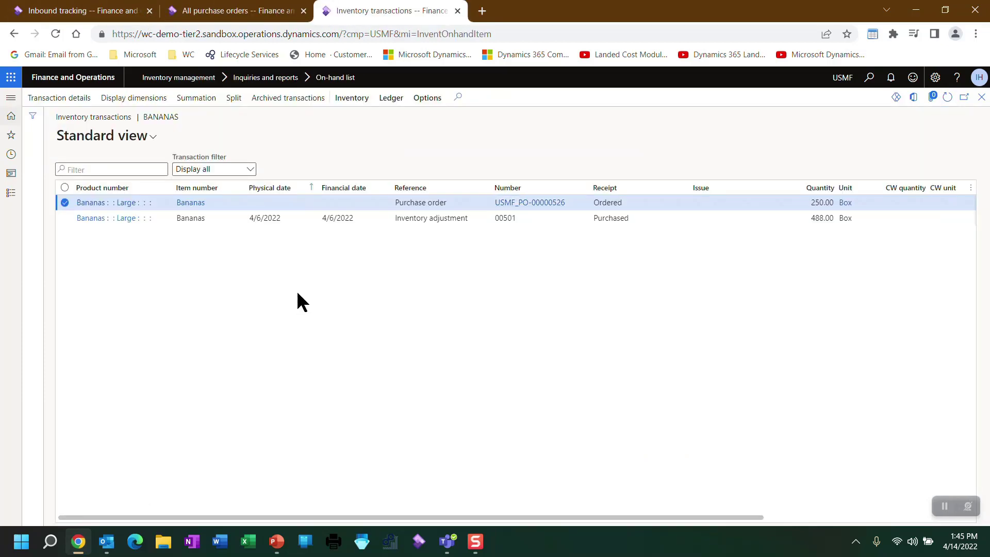
key(Escape)
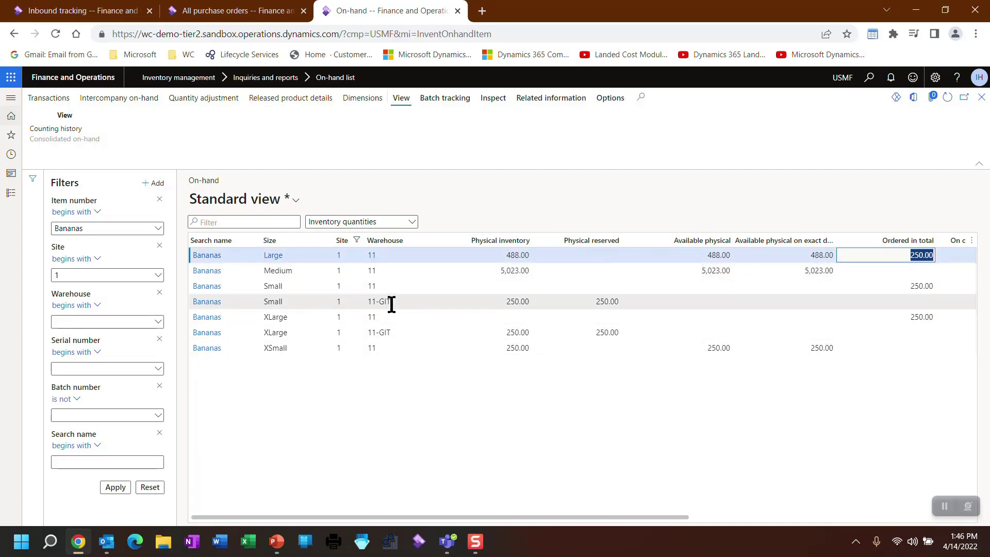
mouse_move(391, 304)
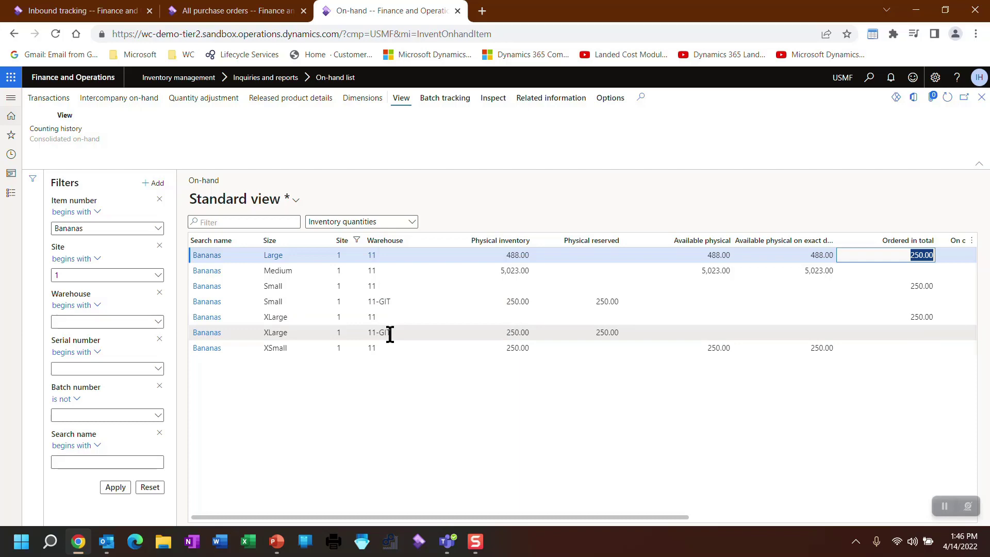
Start posting the vendor invoice for voyage 000033 from the All voyages list
click(83, 10)
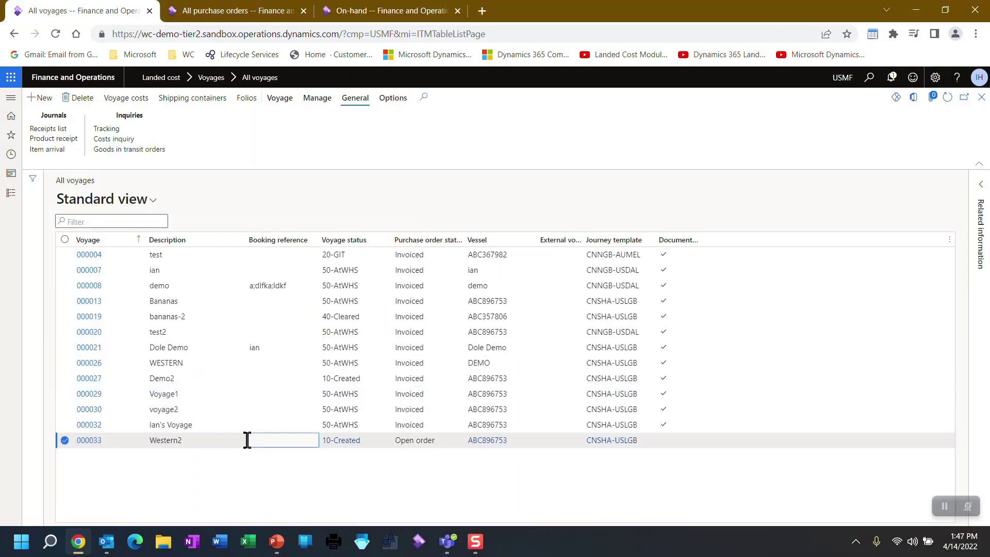
click(283, 99)
click(320, 101)
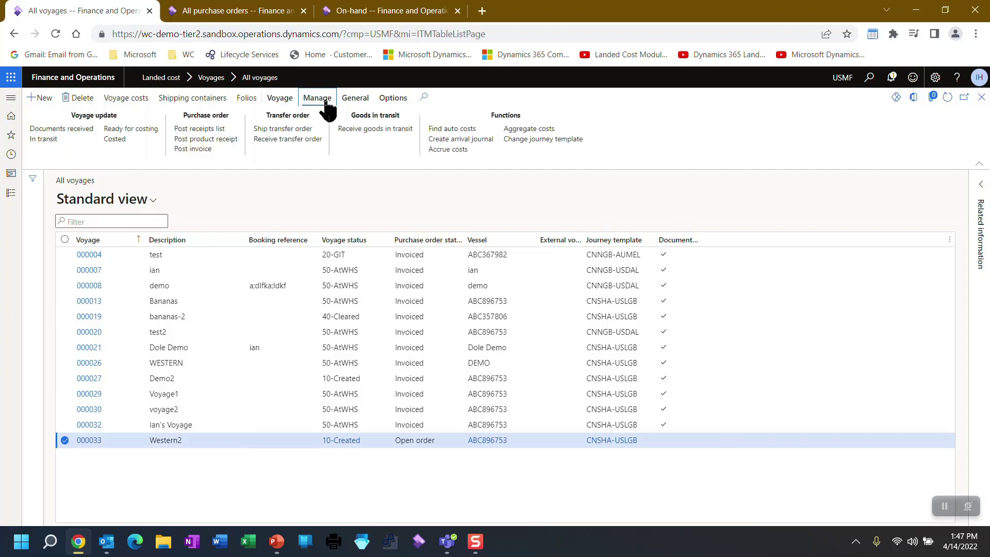
click(198, 149)
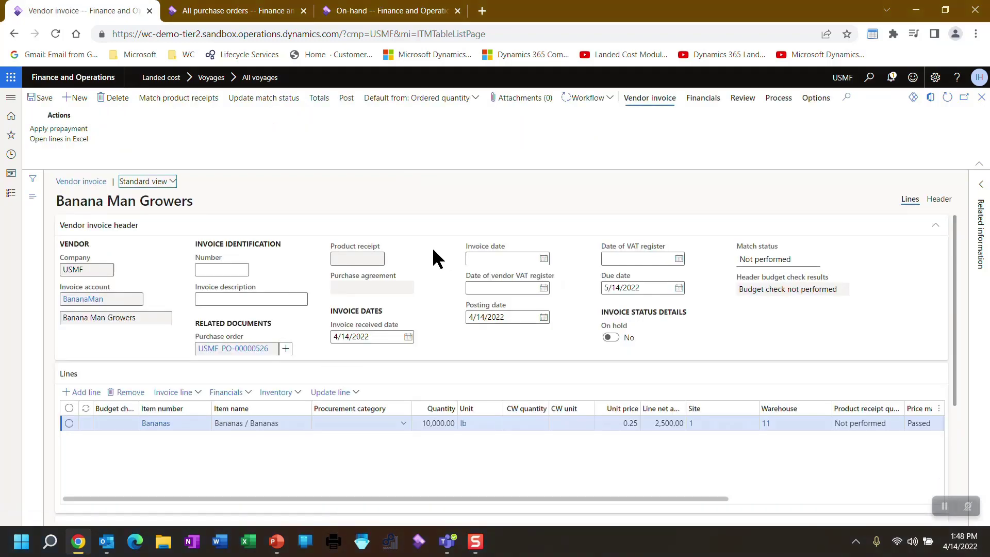
Enter invoice number Western2 and the invoice date, update match status, and submit to workflow
click(228, 268)
text(Western2)
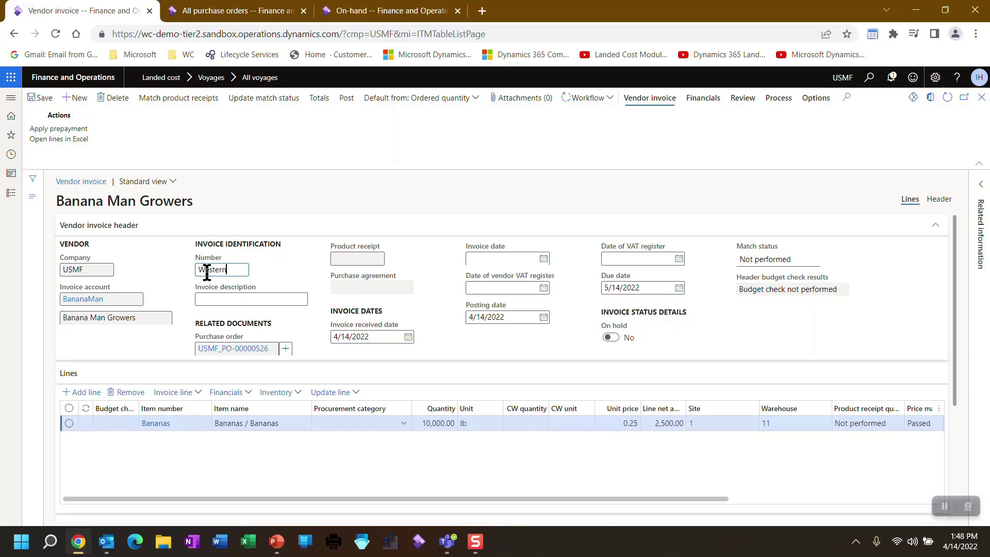
key(Tab)
key(Tab)
key(Tab)
key(Tab)
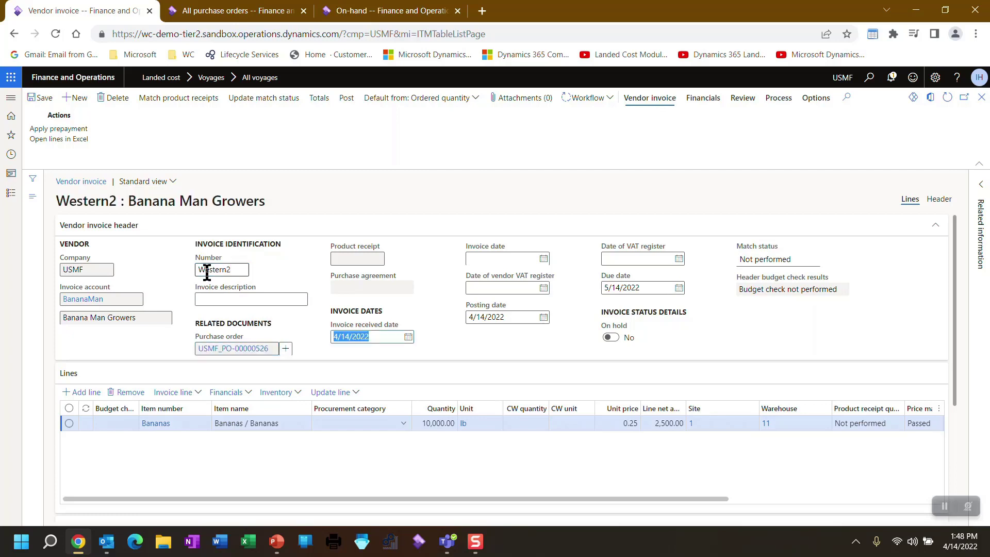
text(t)
key(Tab)
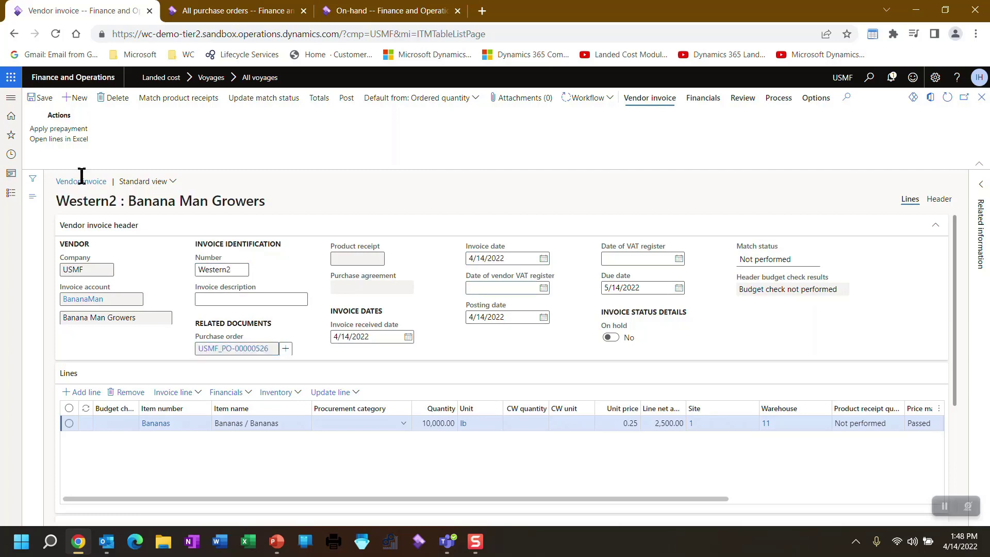
click(263, 100)
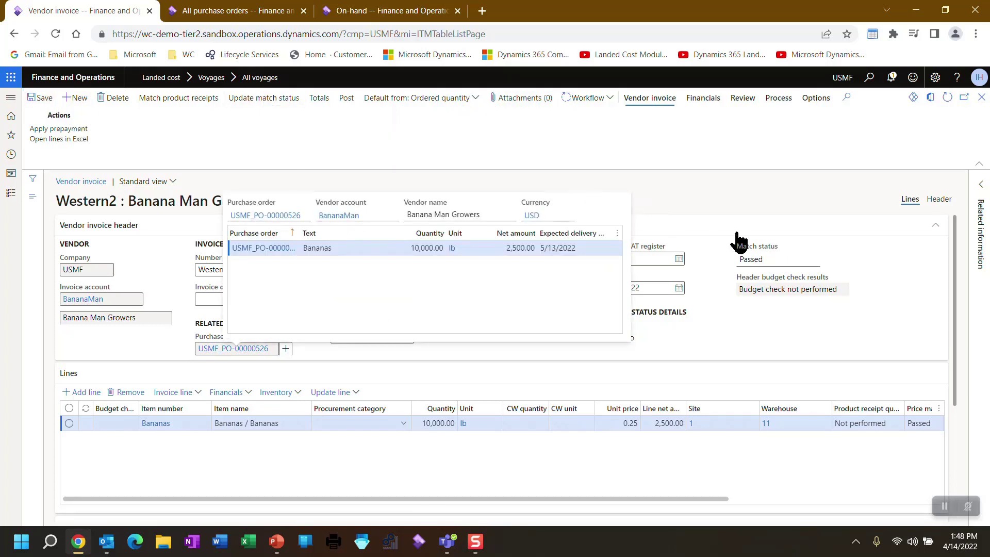
click(575, 99)
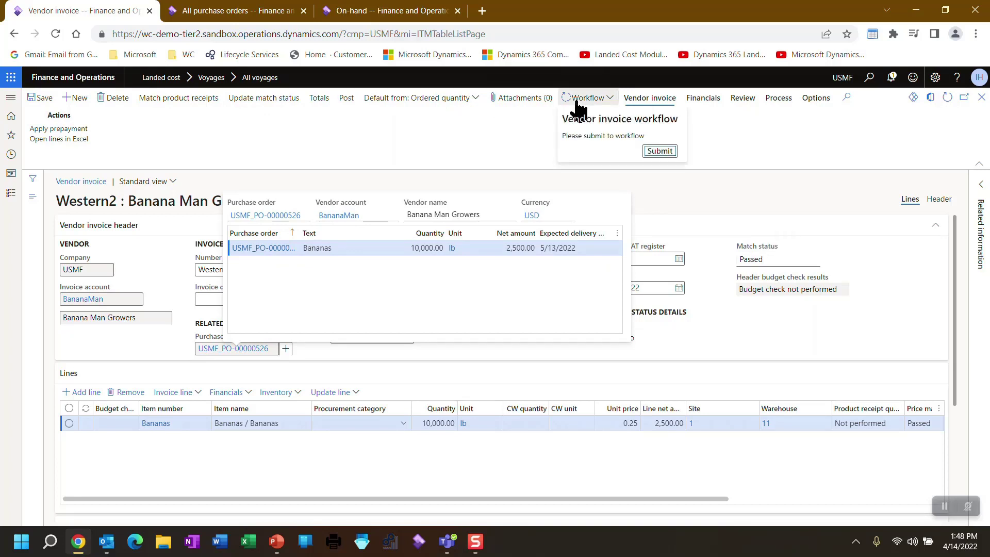
click(659, 151)
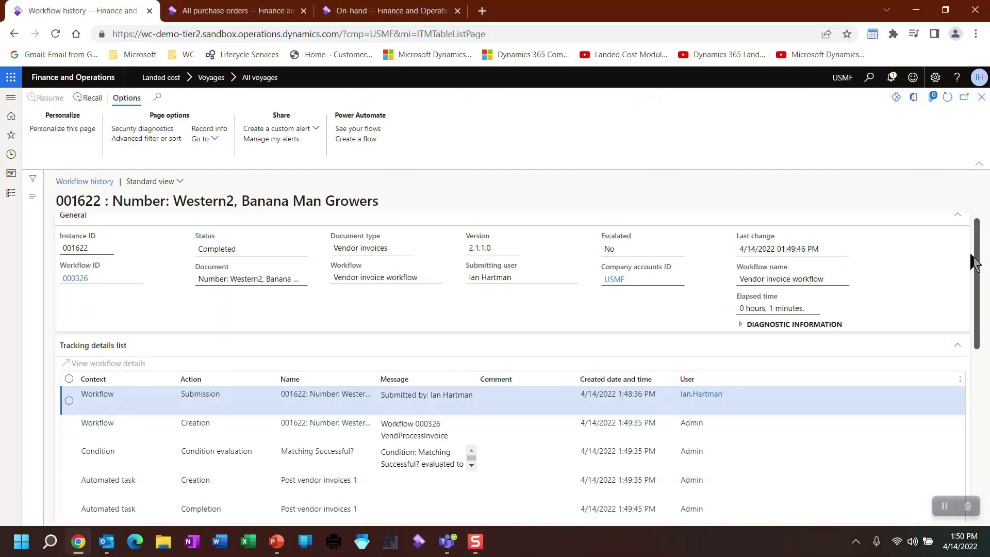
Review the workflow history, close the vendor invoice, and confirm the purchase order now reads Invoiced
scroll(964, 302, down, 3)
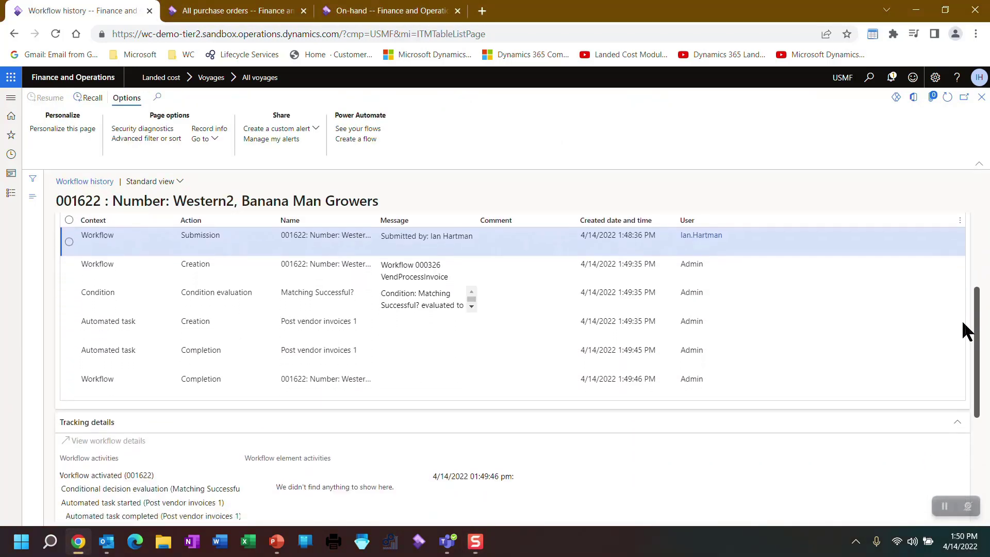
scroll(963, 330, down, 2)
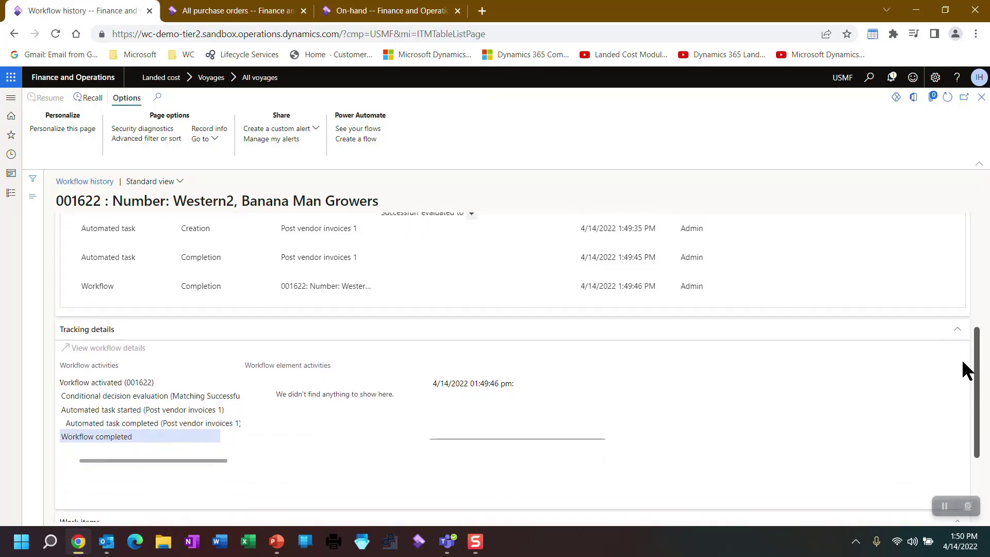
scroll(821, 217, up, 1)
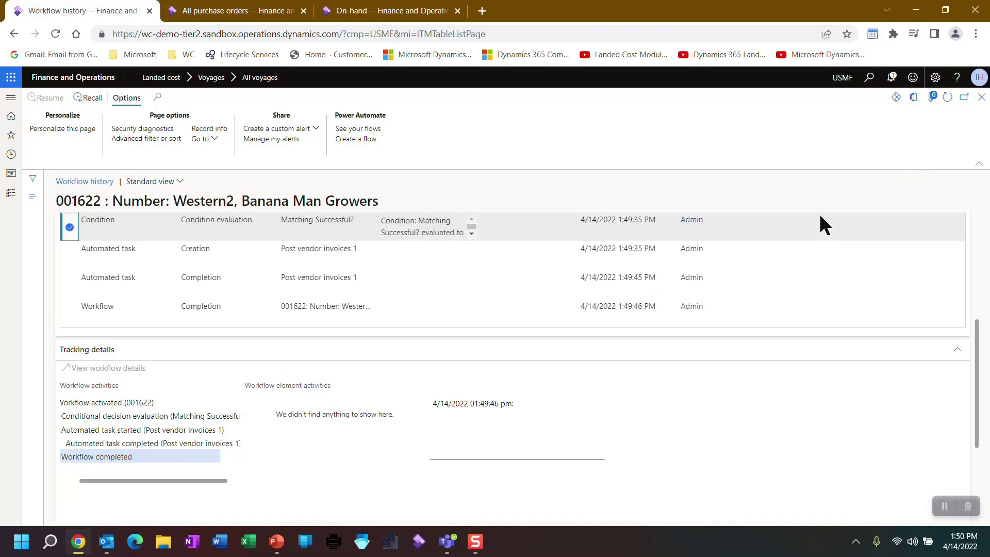
key(Escape)
click(966, 506)
key(Escape)
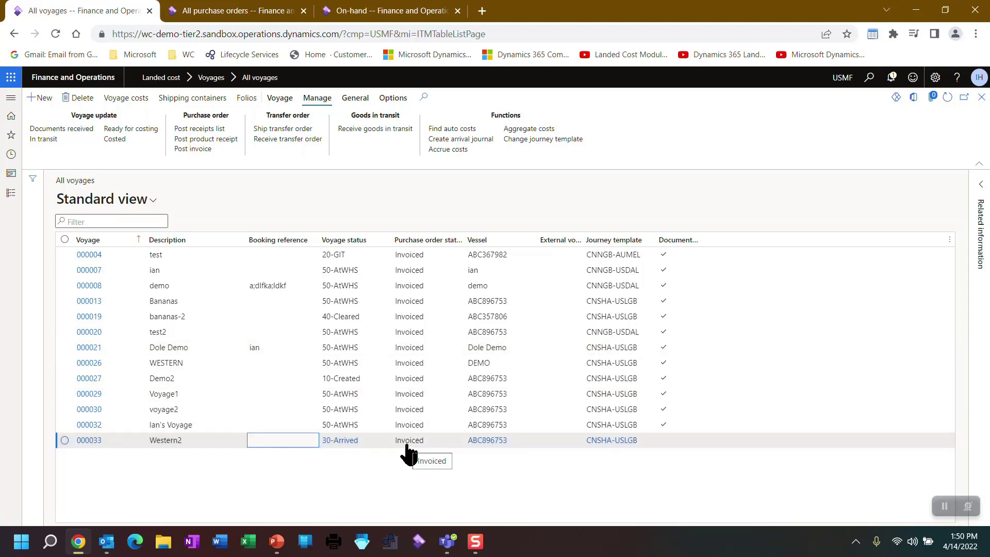
click(228, 14)
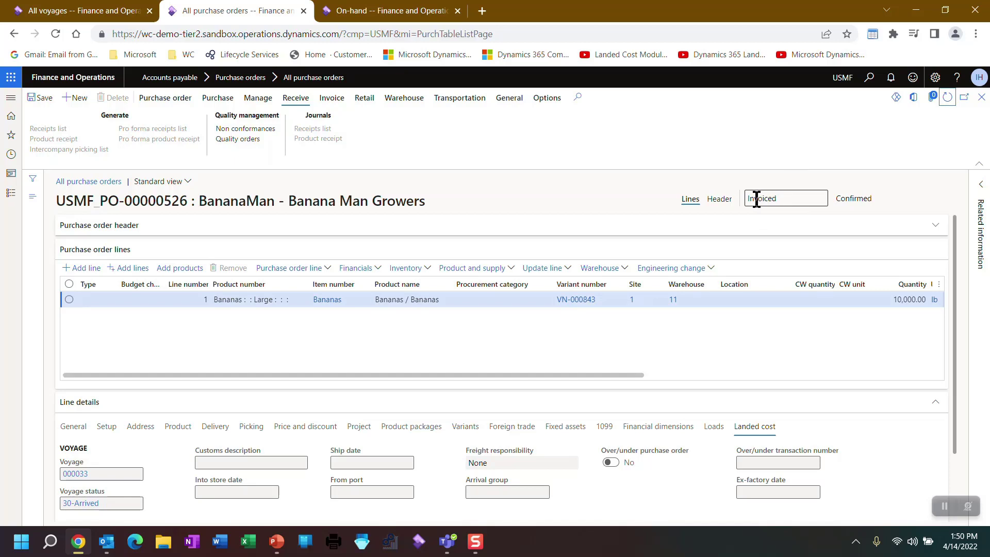
click(333, 100)
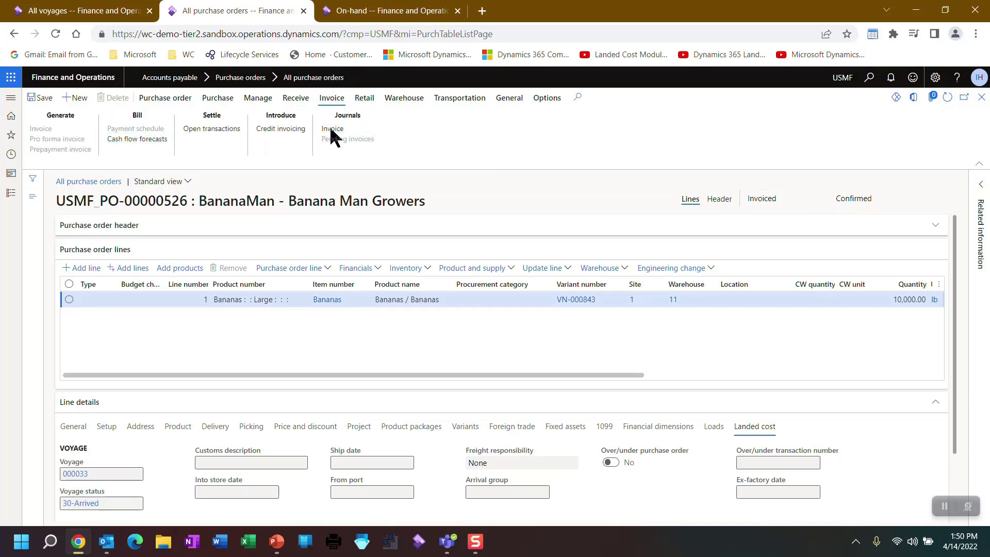
click(332, 129)
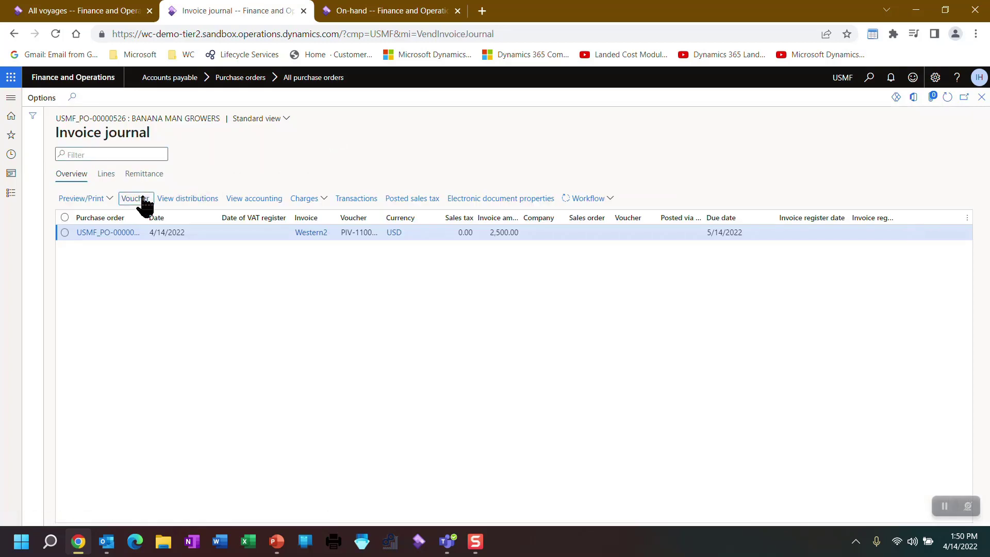
click(143, 200)
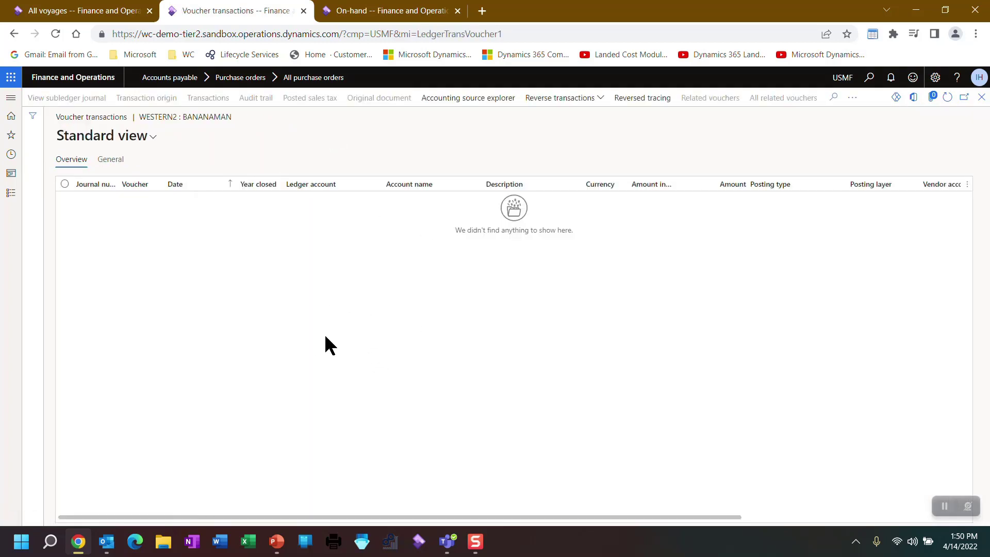
key(Escape)
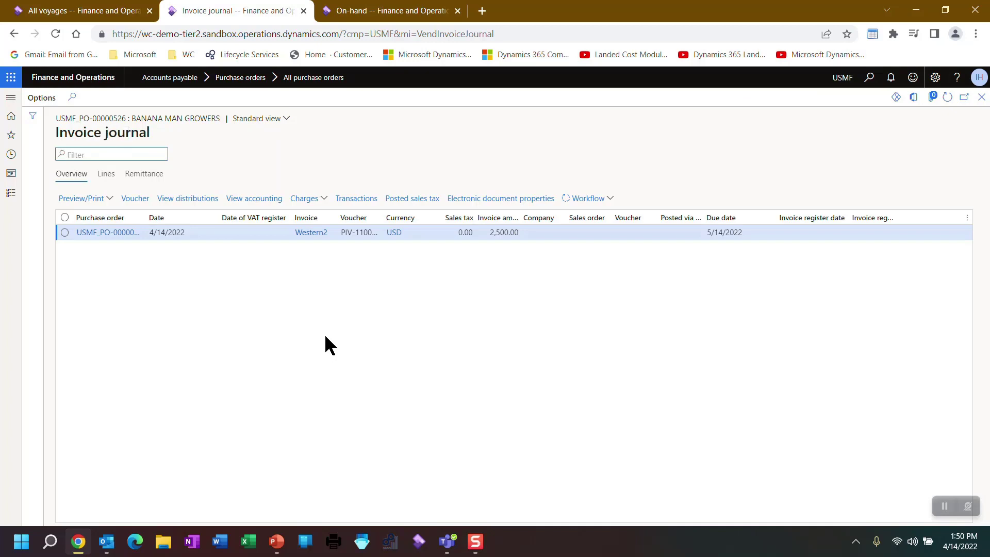
key(Escape)
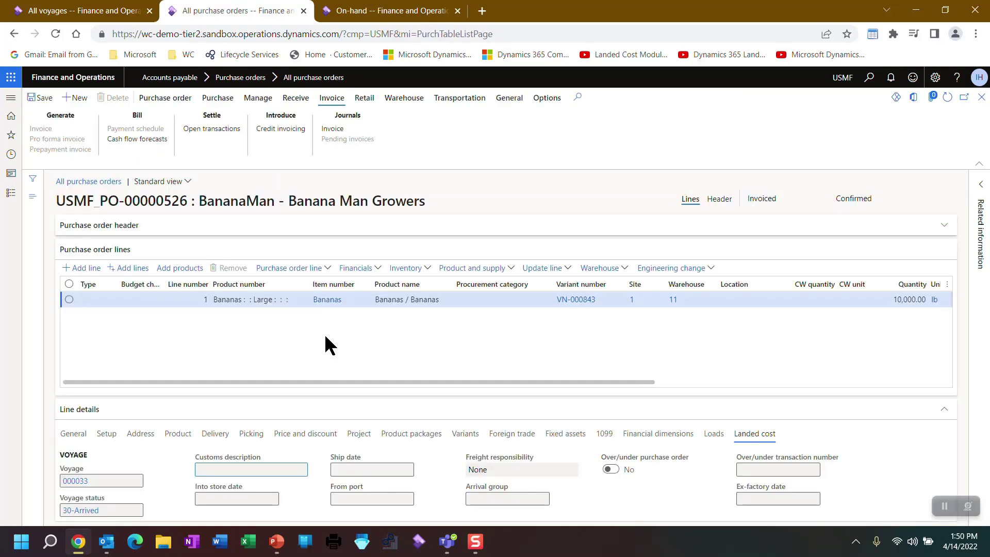
Refresh the Bananas on-hand list and inspect the new Large row with 250 reserved in 11-GIT
click(346, 12)
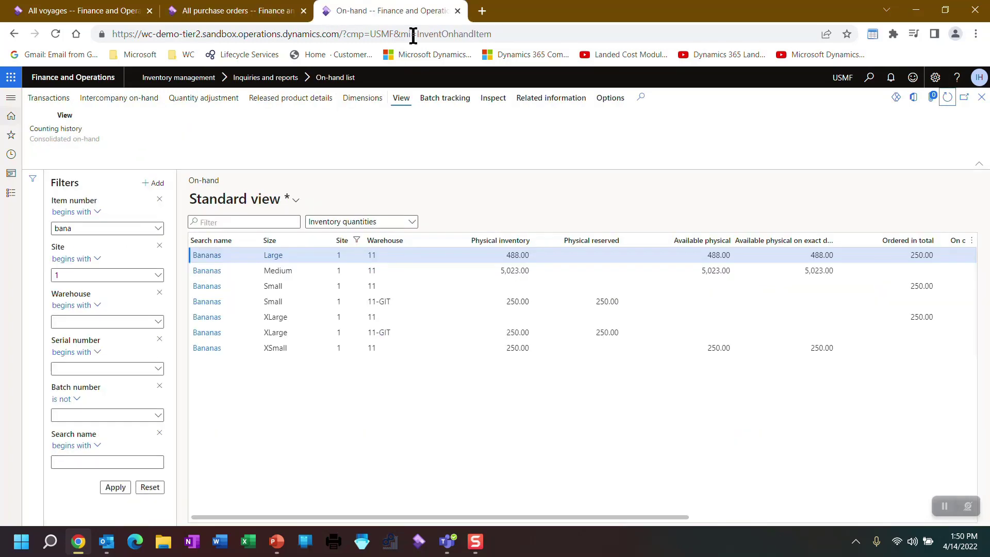
click(954, 103)
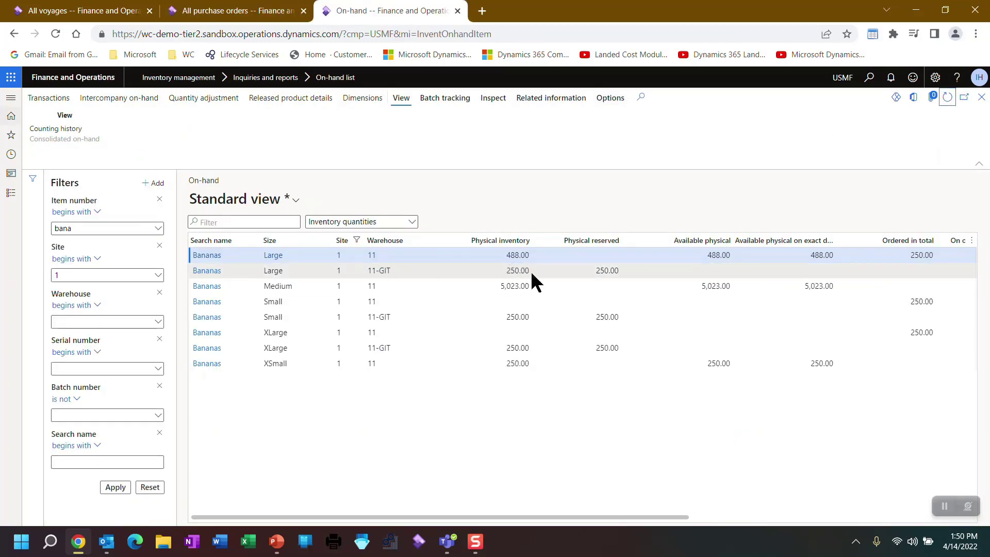
click(917, 256)
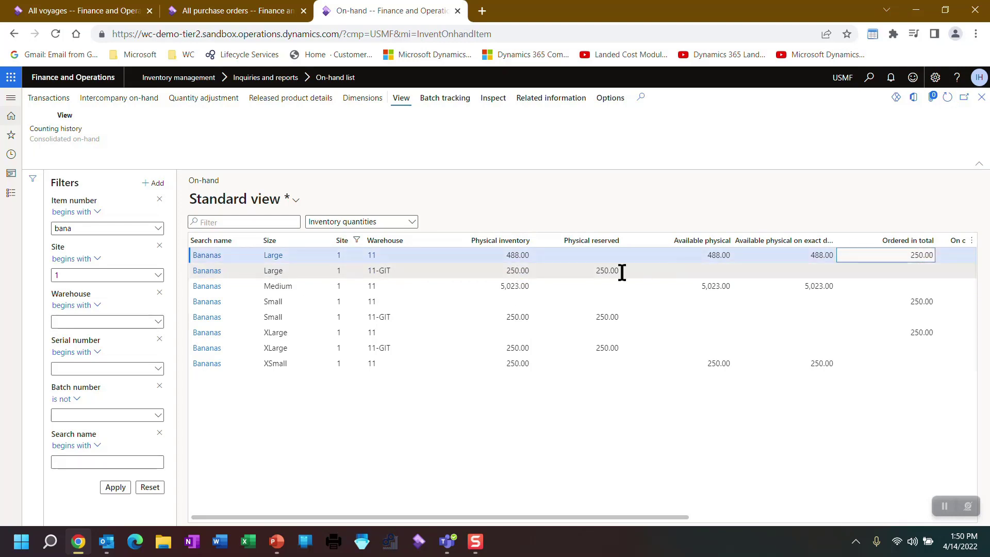
click(521, 275)
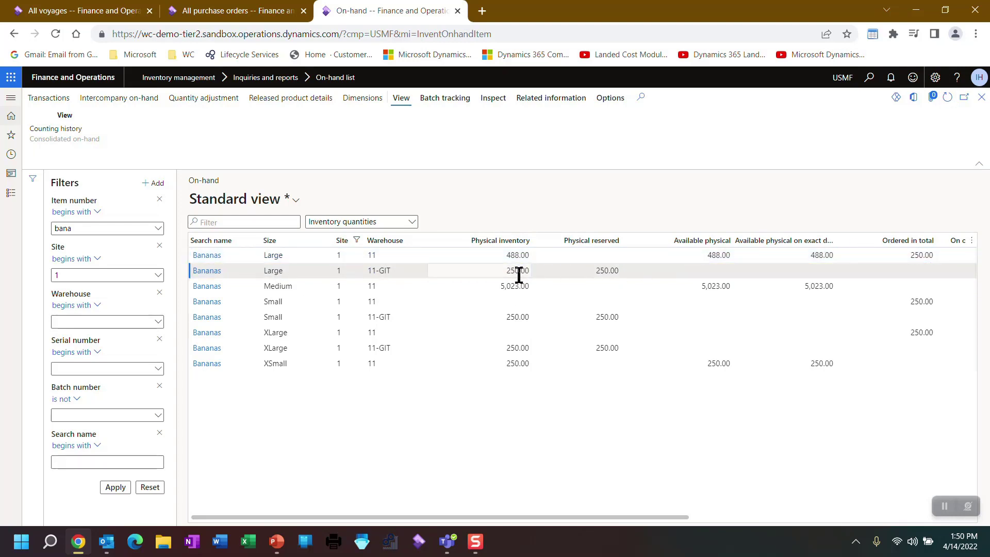
click(610, 270)
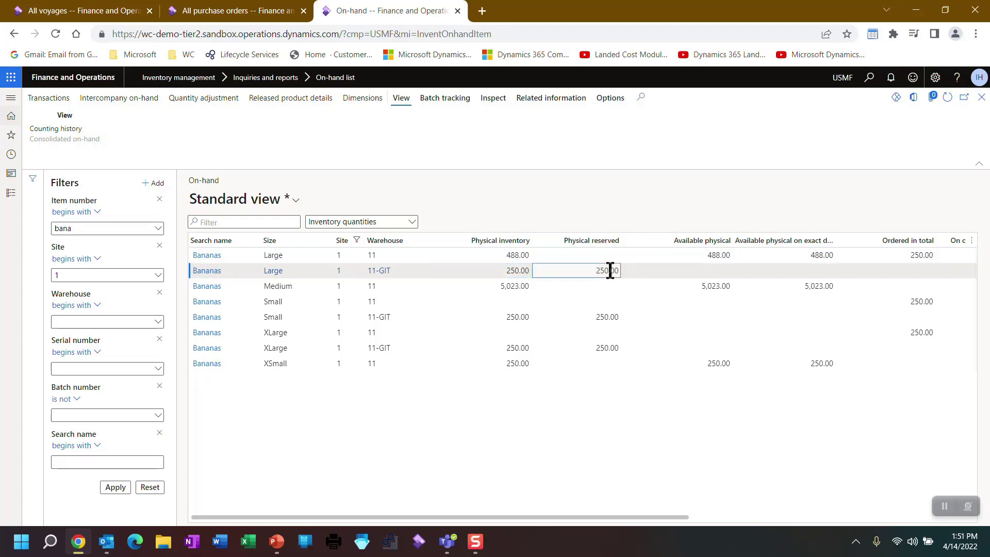
Open the Voyage costs page for voyage 000033 Western2 from the All voyages list
click(207, 13)
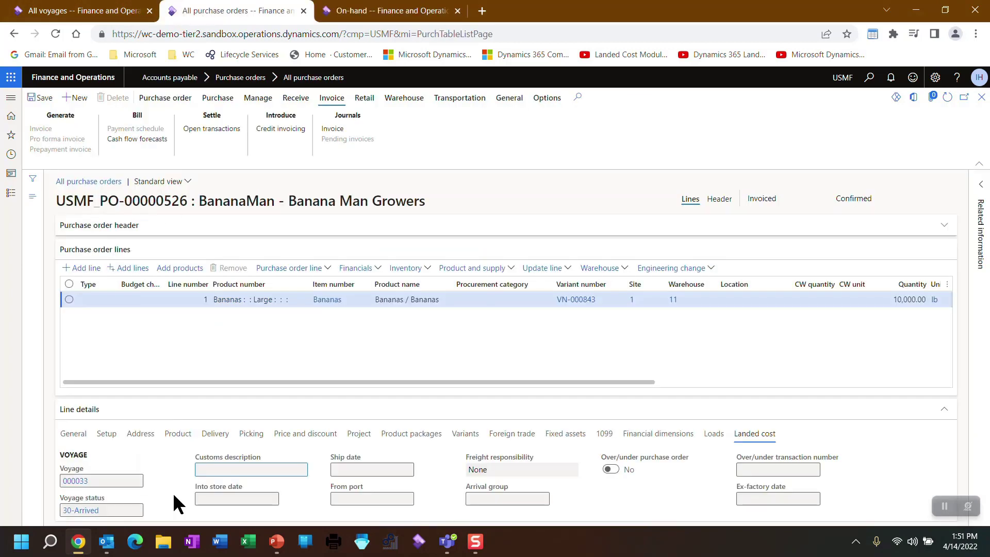
key(ctrl+shift+Tab)
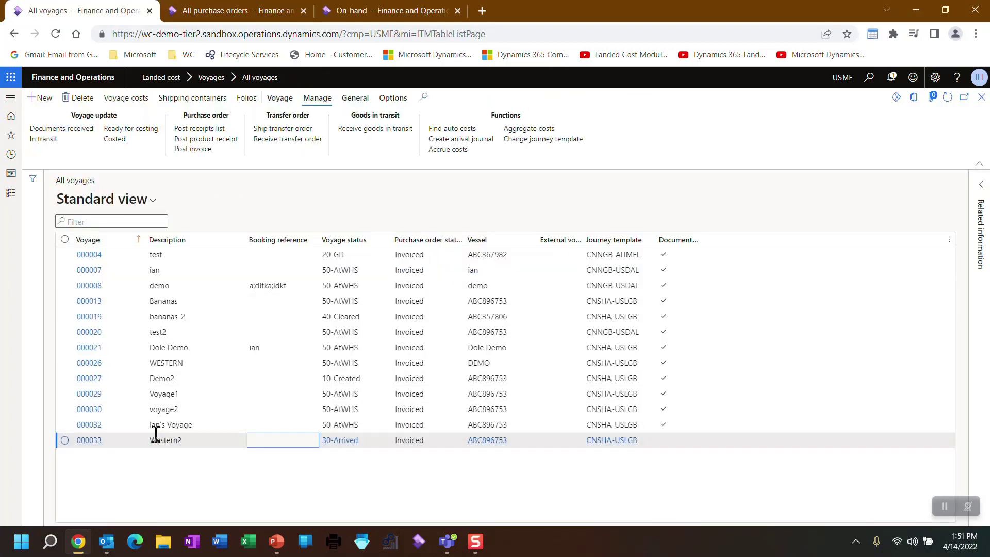
click(354, 99)
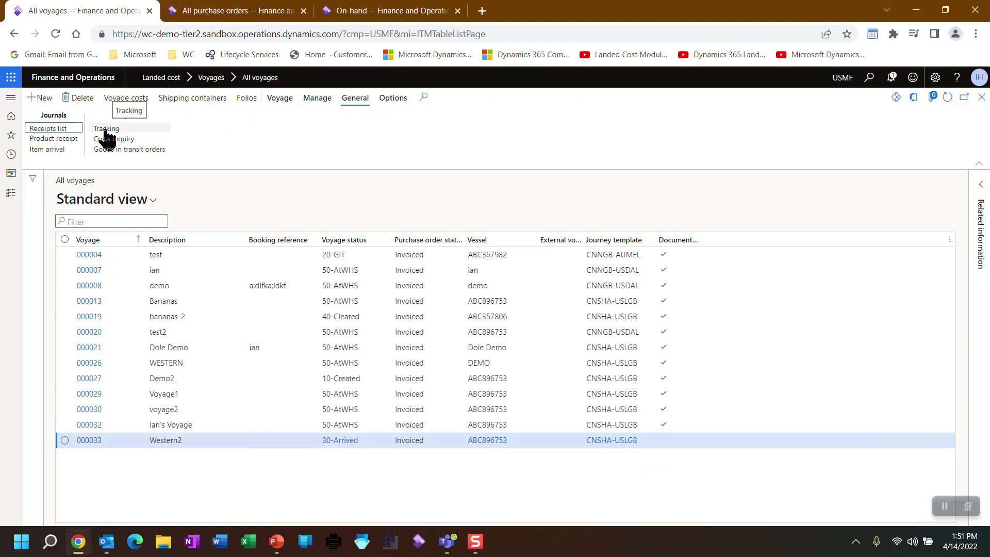
click(129, 98)
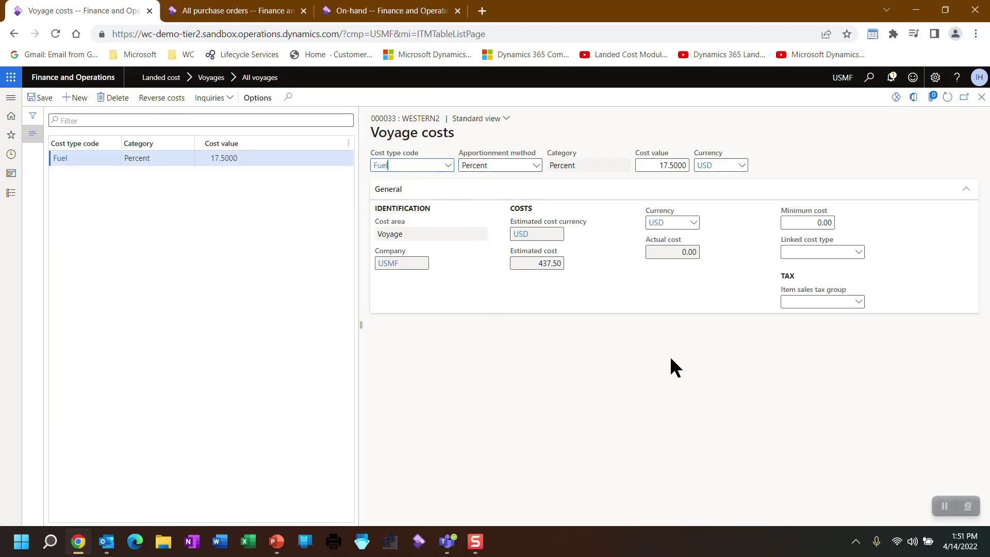
Add a Freight cost of 5,000 fixed USD, apportioned by Amount, to the voyage
click(75, 98)
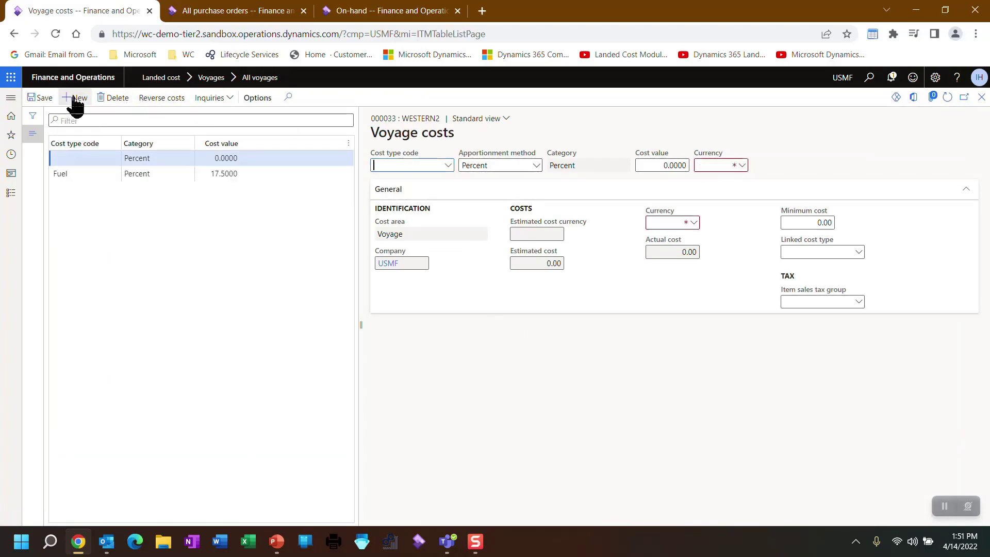
click(449, 166)
click(388, 257)
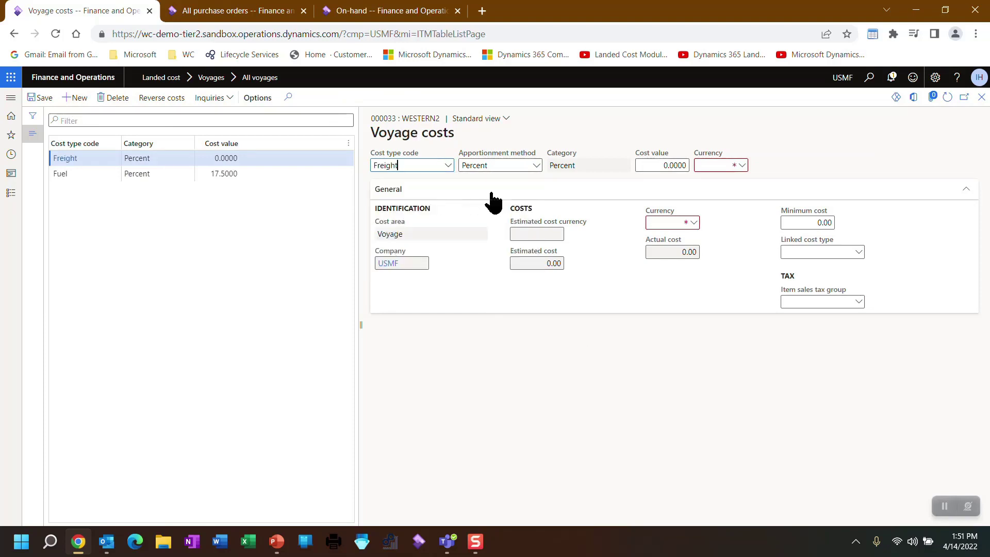
click(536, 166)
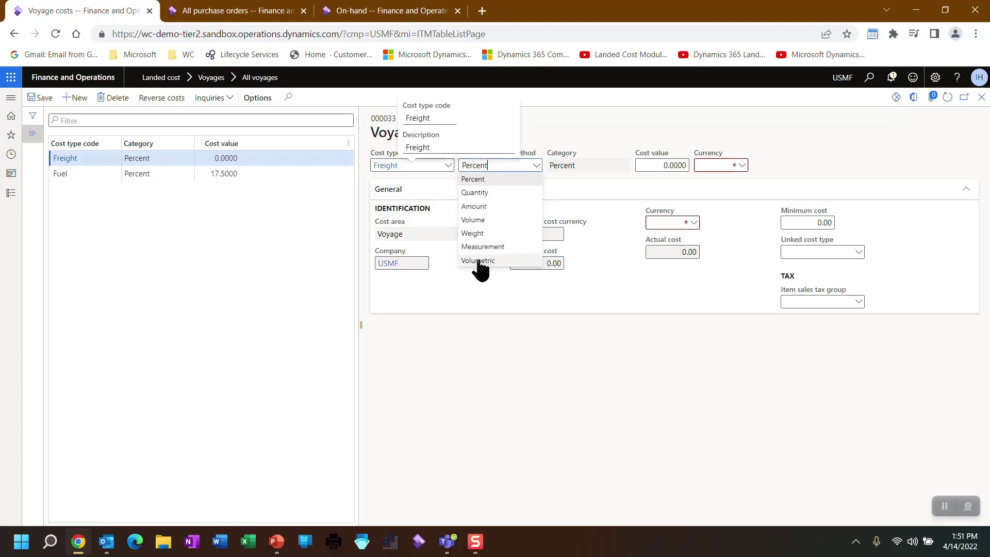
click(473, 205)
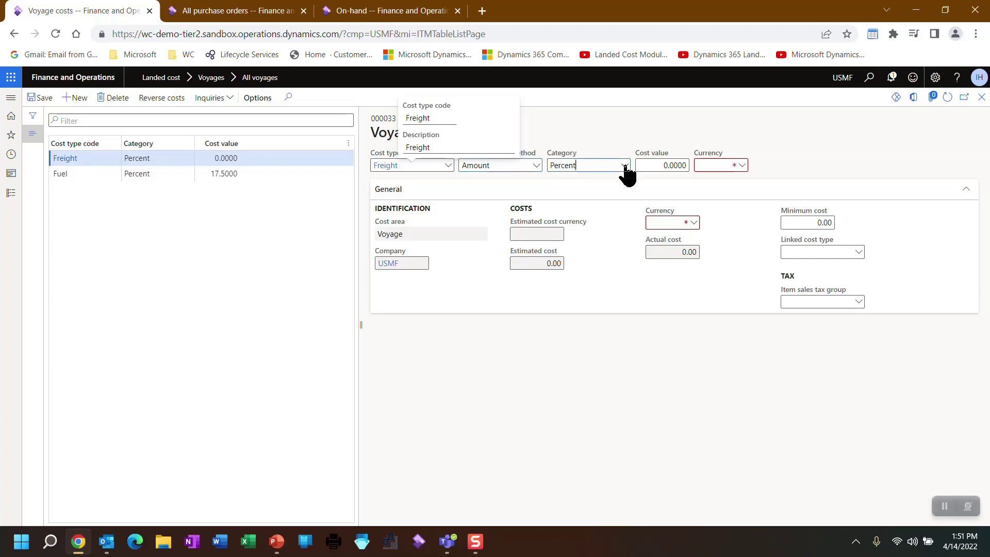
click(623, 166)
click(571, 180)
click(647, 165)
text(500)
key(Tab)
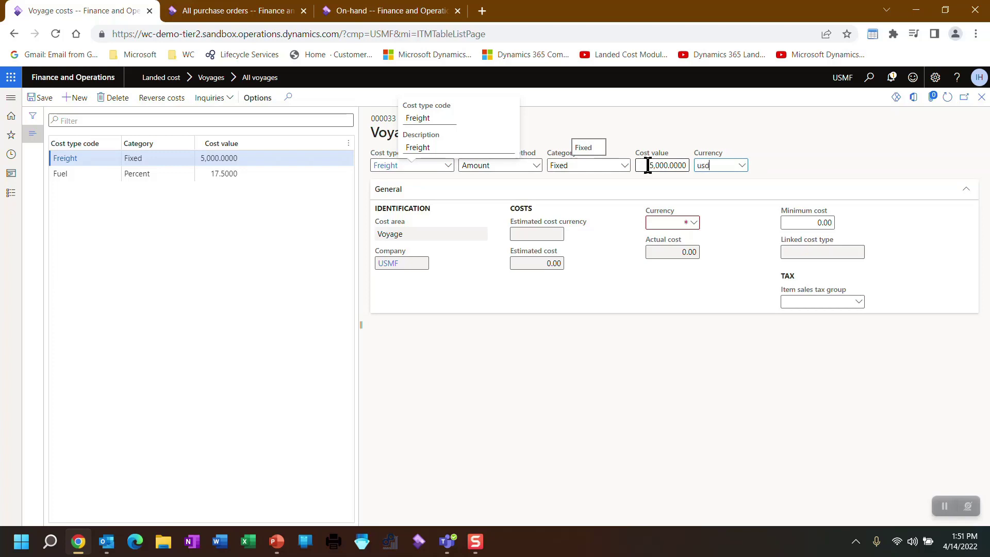
key(Tab)
key(shift+Tab)
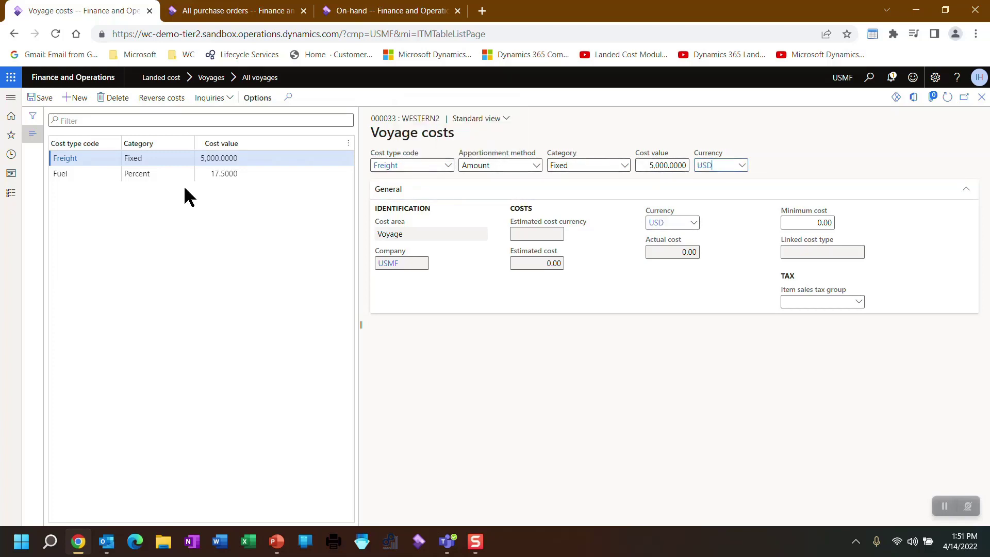
Add a Duty cost of 2.5 percent in USD to the voyage
click(79, 99)
click(448, 165)
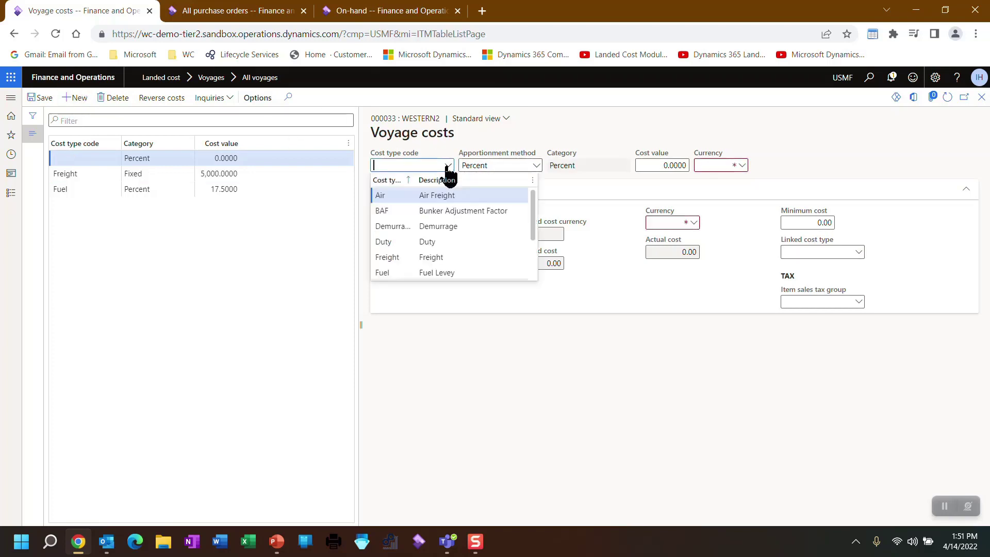
click(426, 243)
click(667, 166)
text(2)
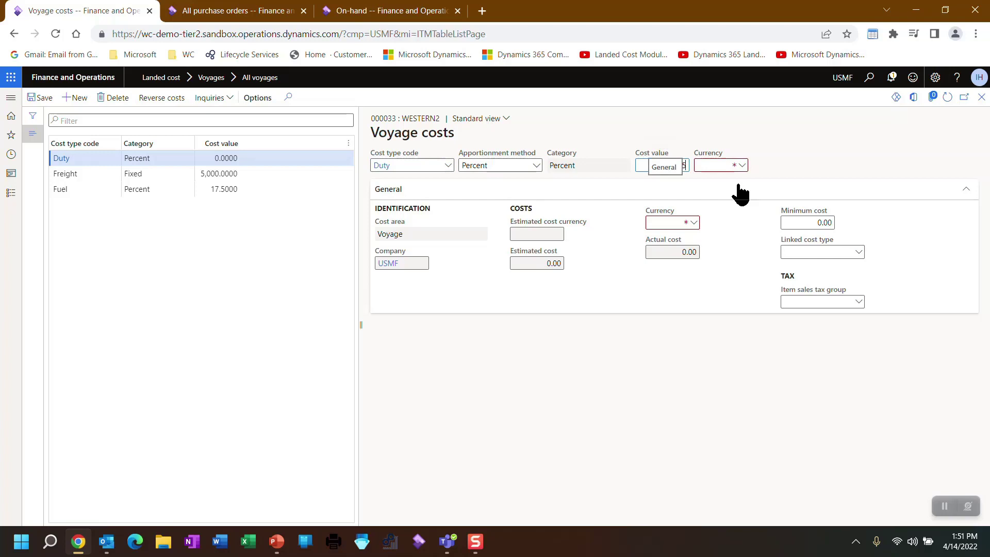
key(Tab)
text(usd)
click(728, 194)
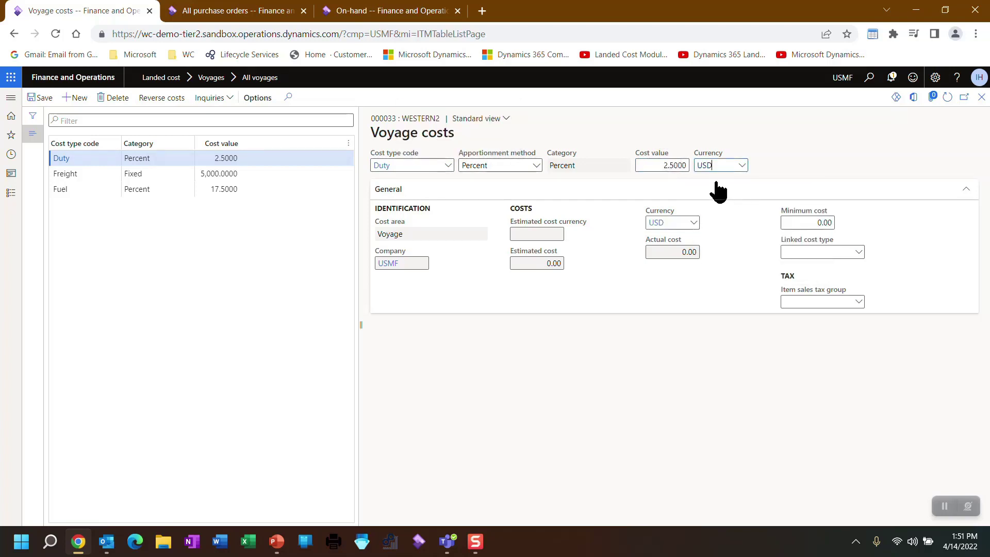
Add an Insurance cost of 500 fixed USD apportioned by Amount, then close Voyage costs
click(83, 97)
click(448, 166)
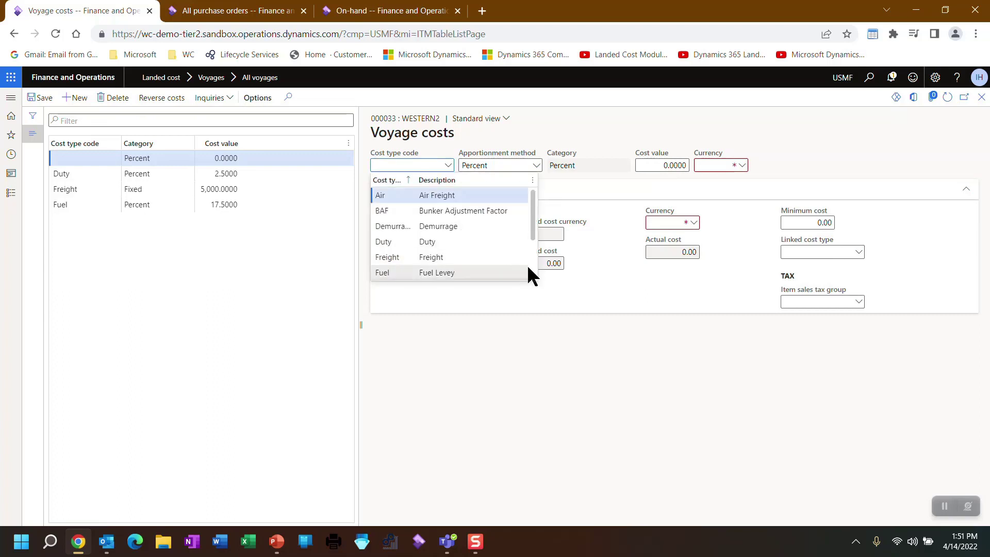
scroll(531, 274, down, 2)
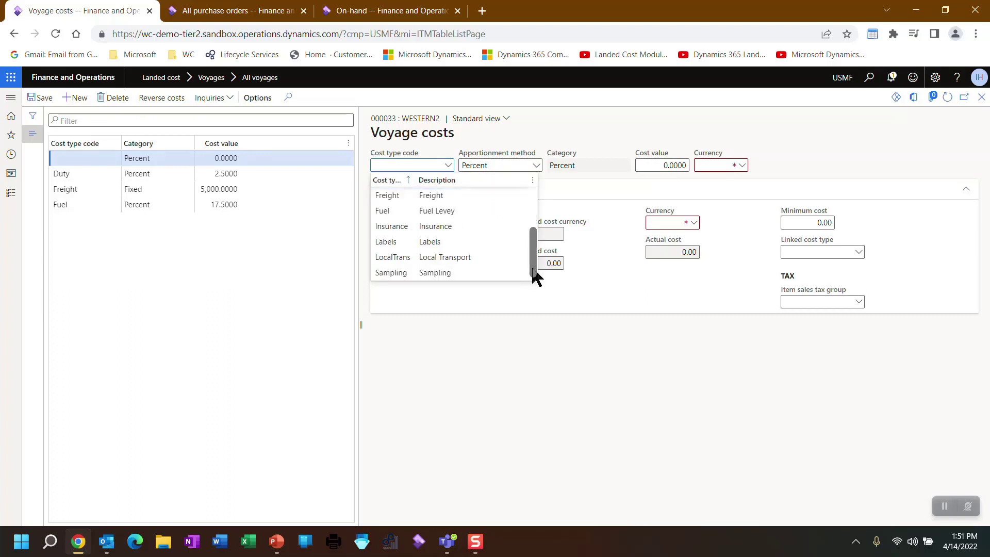
click(395, 227)
click(539, 165)
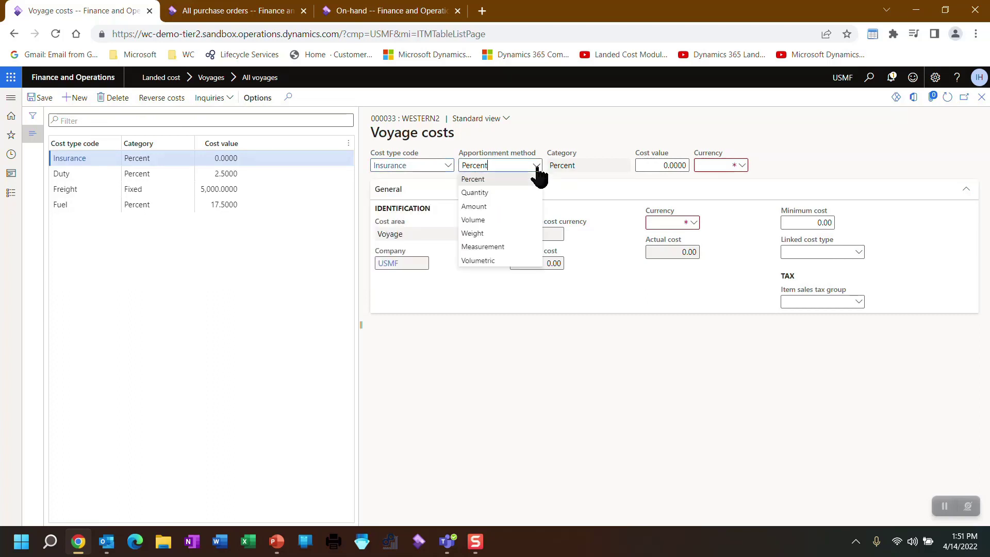
click(480, 206)
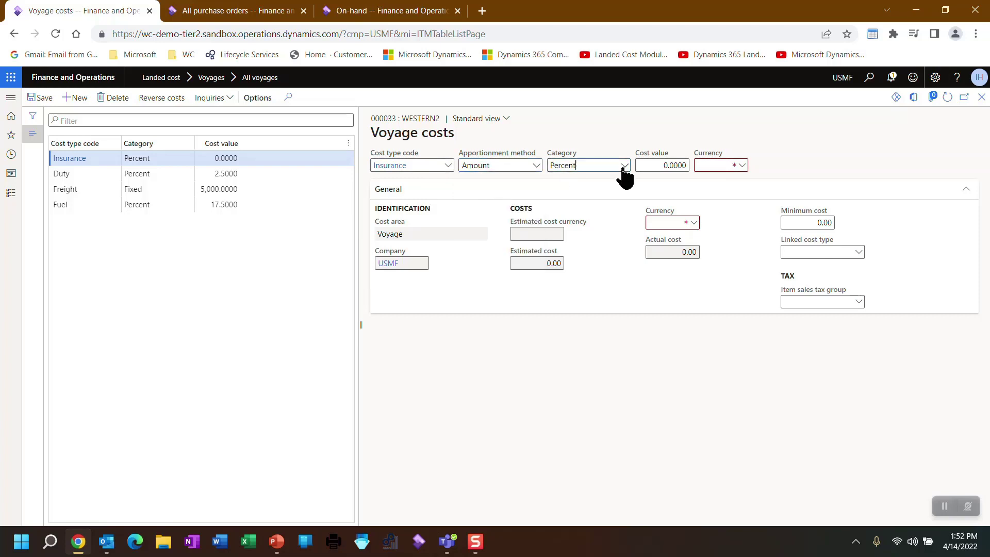
click(624, 166)
click(564, 180)
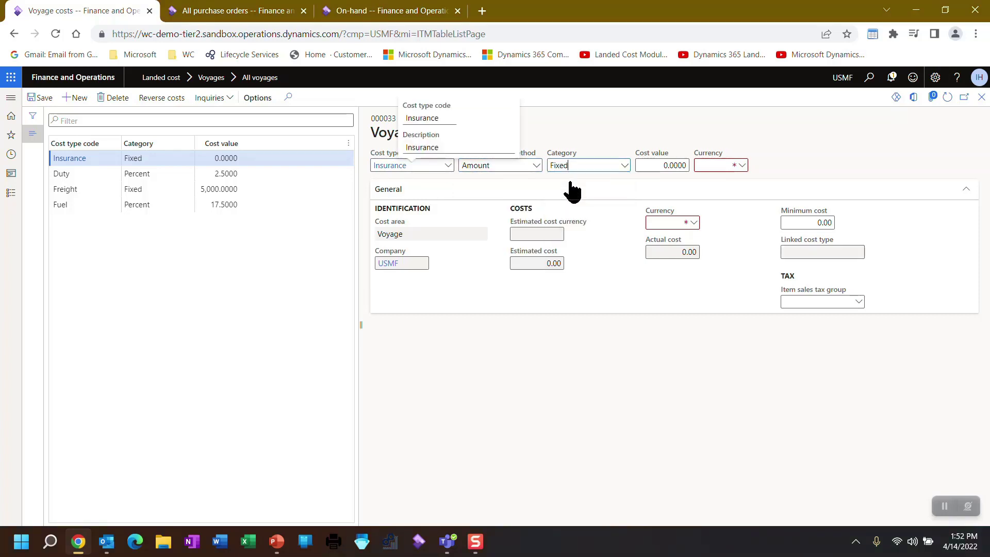
click(655, 165)
text(50)
click(707, 165)
text(usd)
key(Tab)
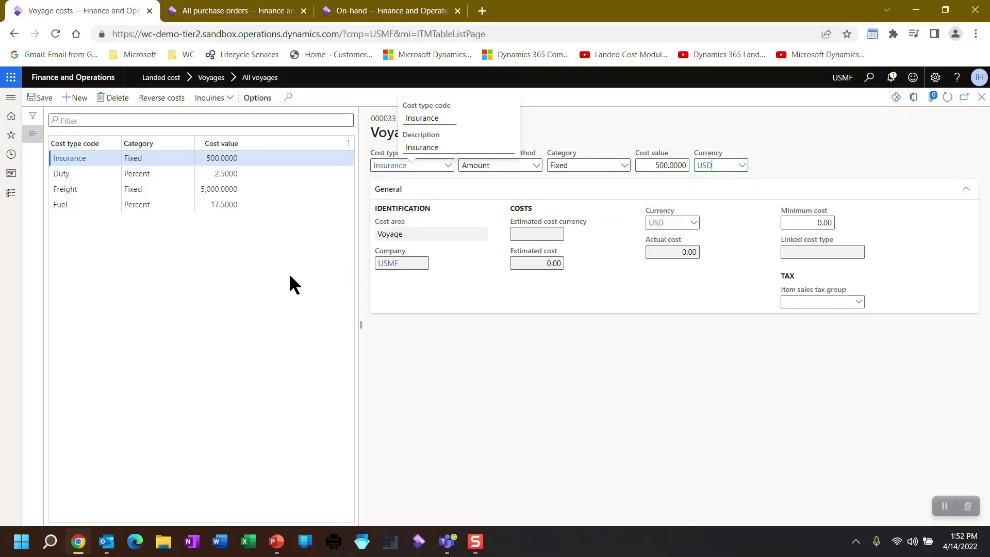
key(Escape)
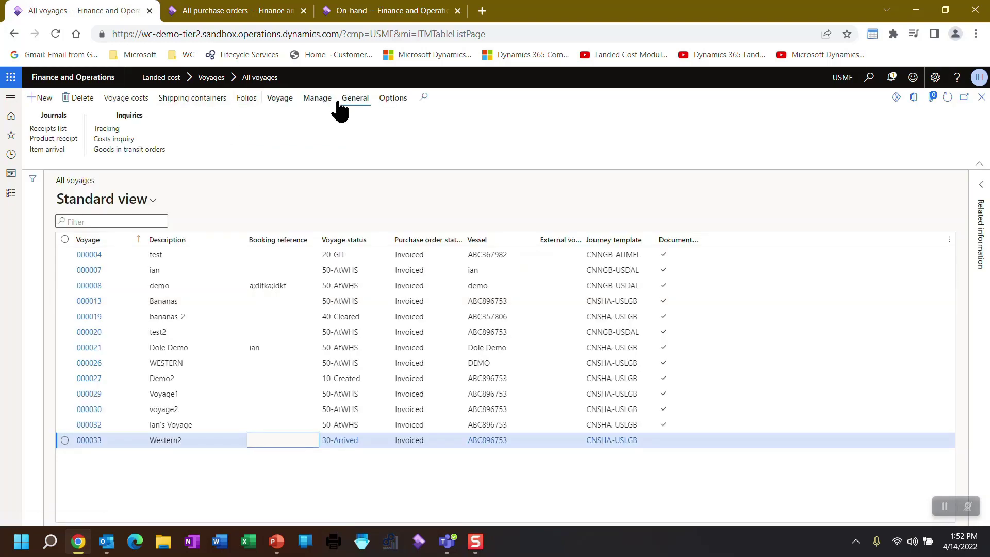
click(114, 140)
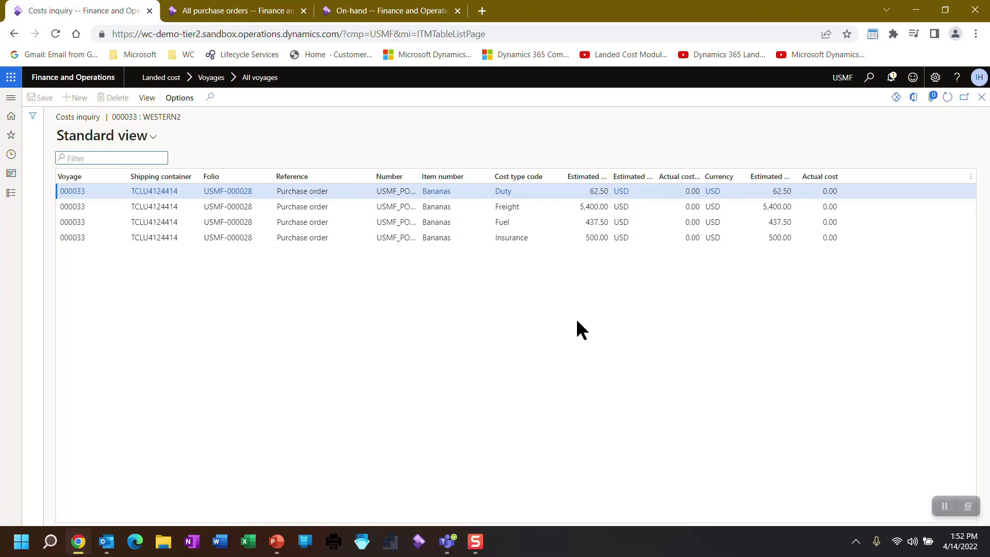
key(Escape)
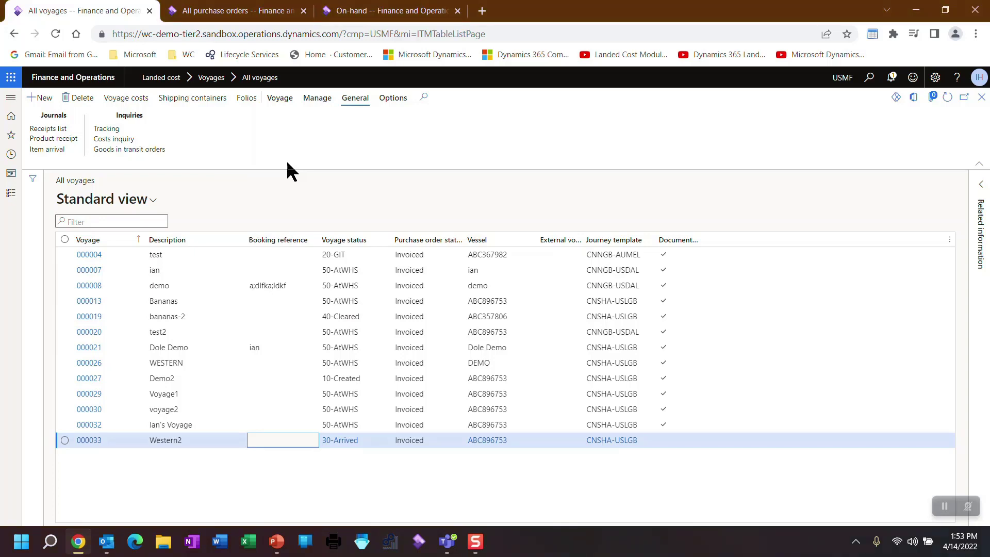
Open inbound tracking for voyage 000033 from the voyage journals and inquiries
click(280, 99)
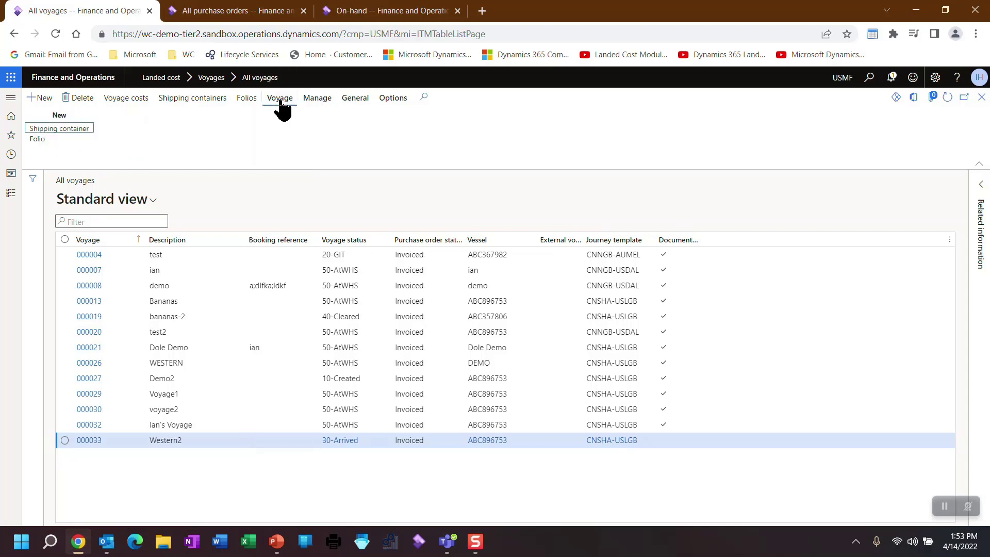
click(317, 99)
click(345, 99)
click(118, 129)
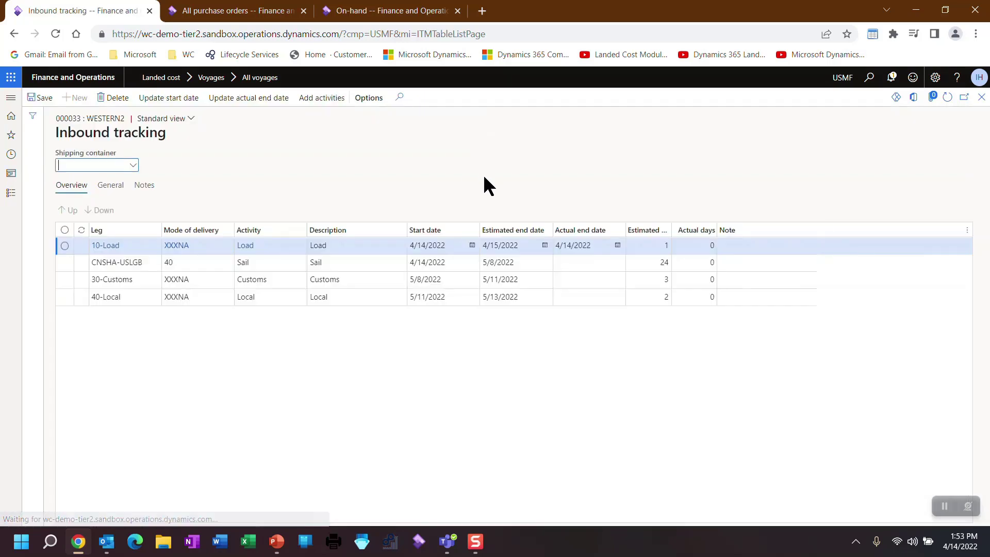
Enter 5/13/2022 as the Sail leg (CNSHA-USLGB) actual end date, then return to the purchase order
click(570, 259)
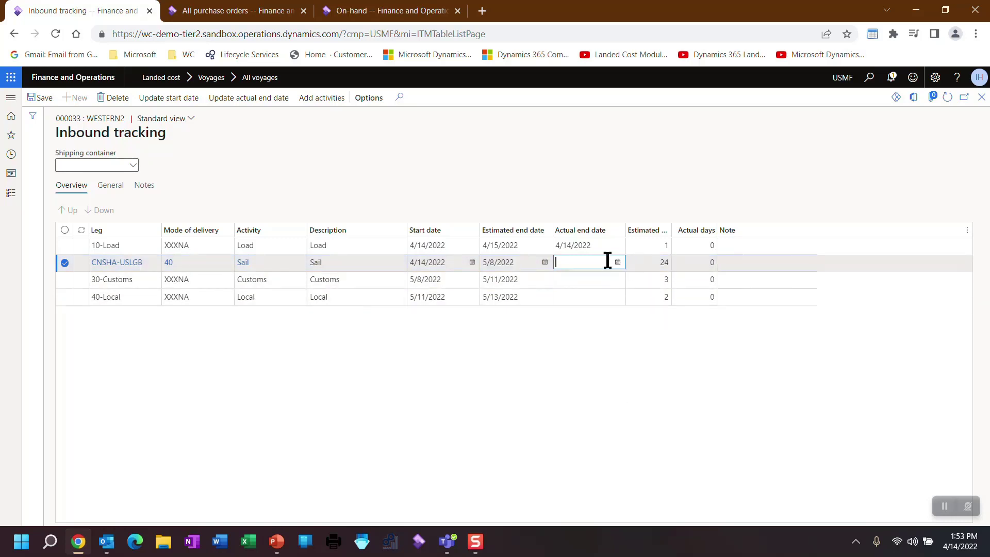
text(5/13)
key(Tab)
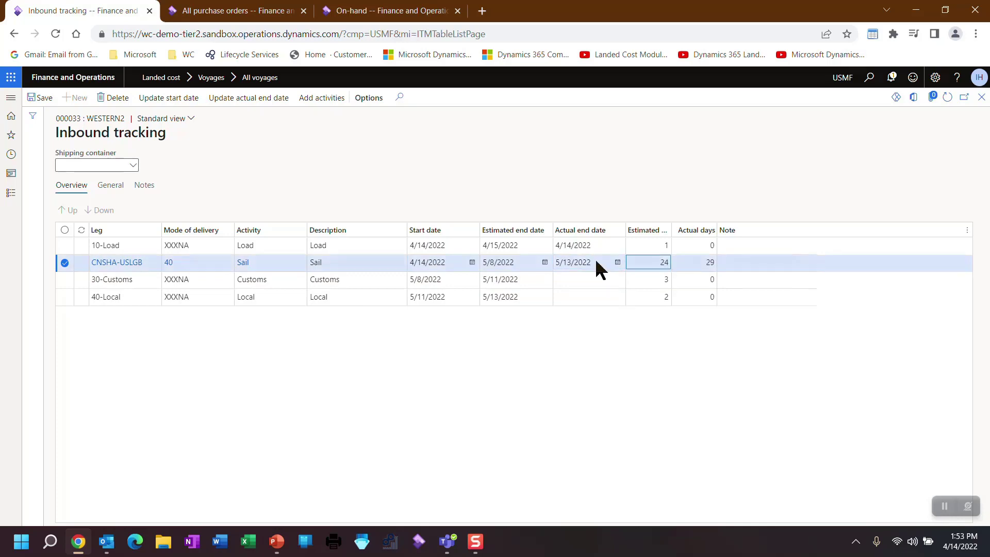
click(692, 264)
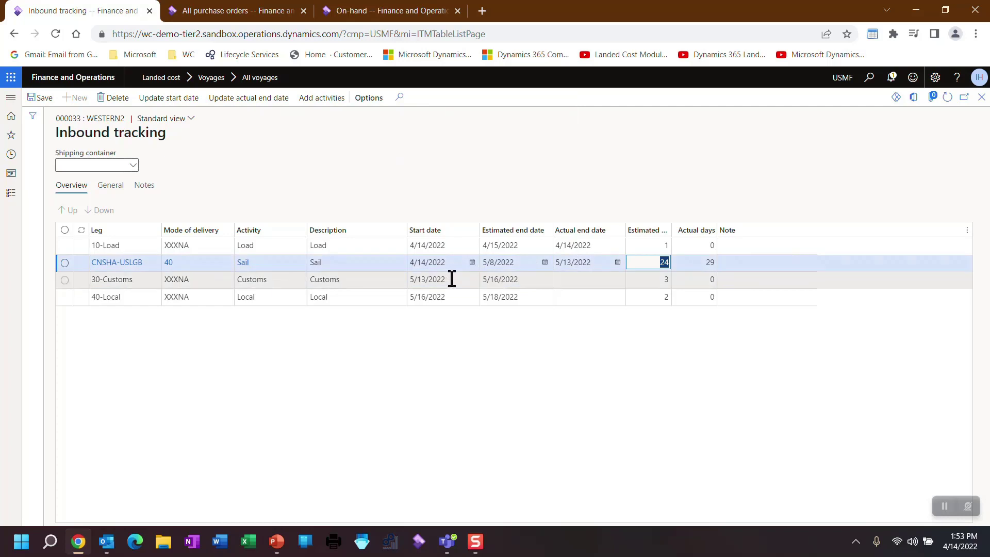
click(578, 278)
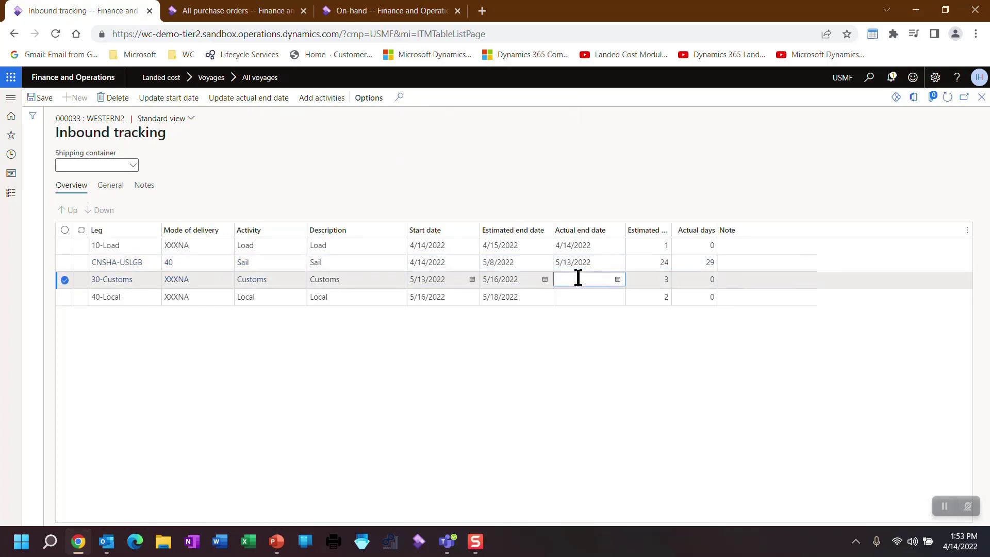
click(238, 11)
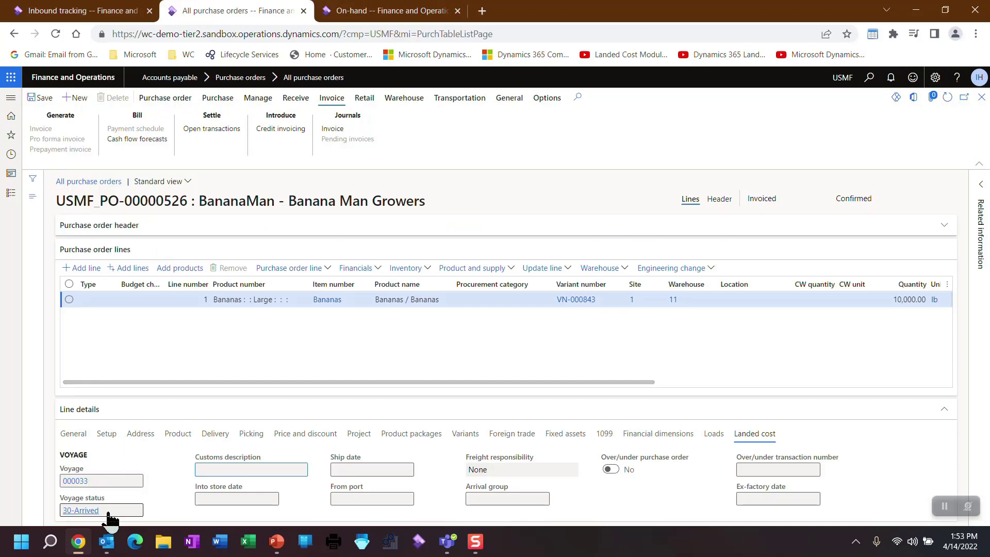
Set the Customs leg's actual end date to 5/15/2022 and check the purchase order's voyage status and delivery dates
click(129, 11)
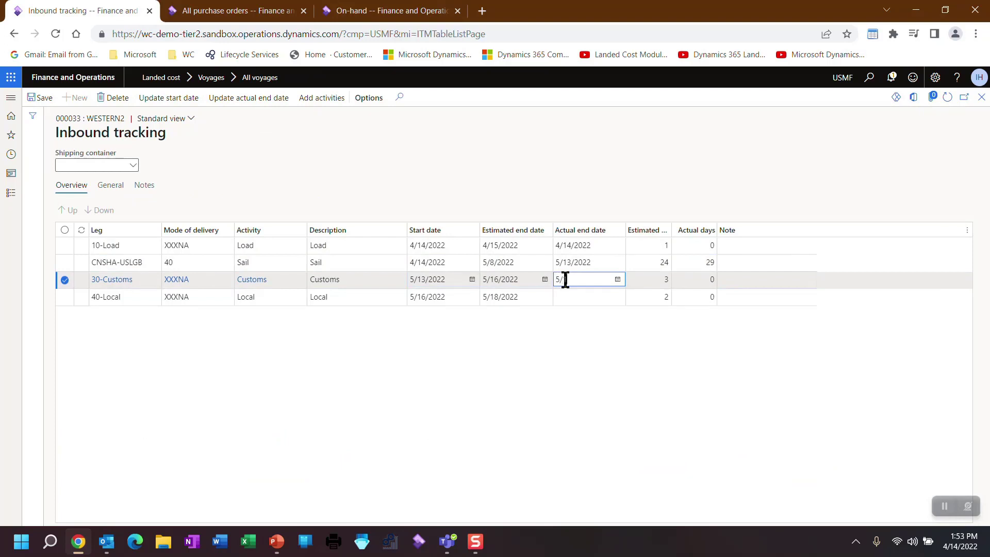
text(15/2022)
key(Tab)
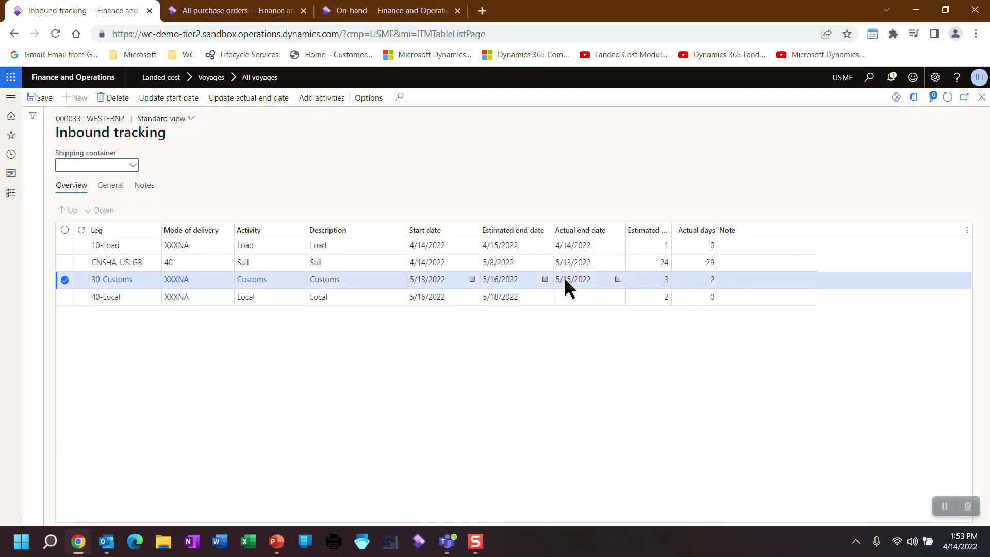
click(251, 18)
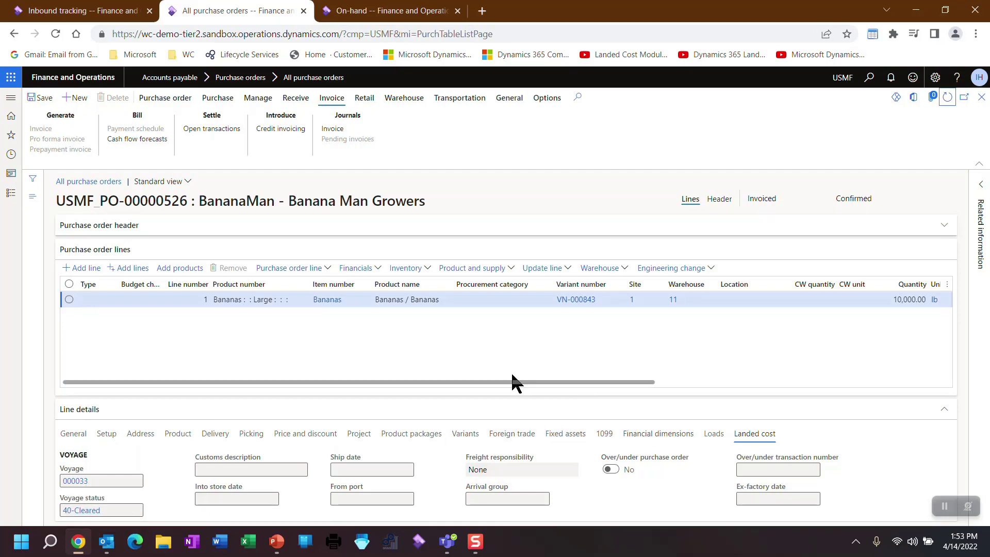
click(211, 435)
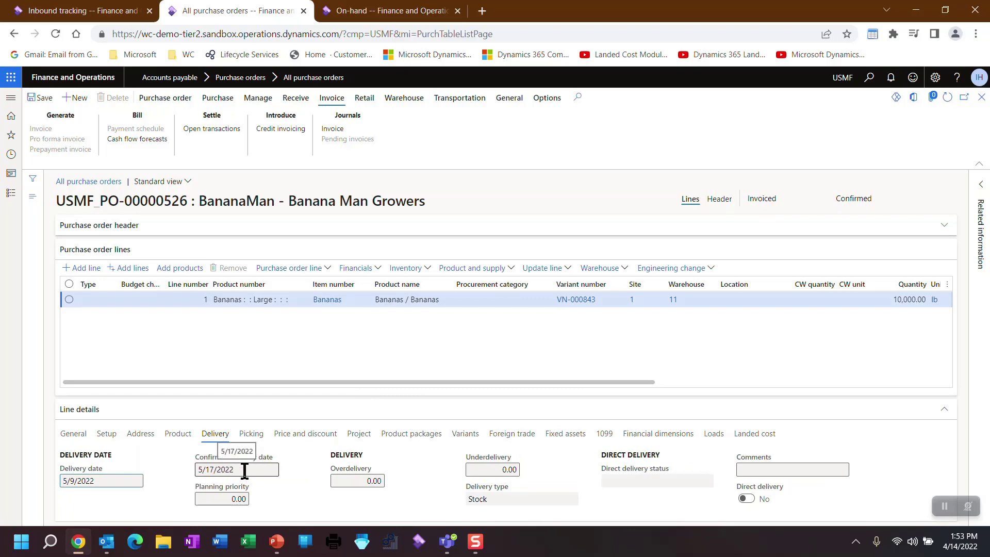
click(391, 13)
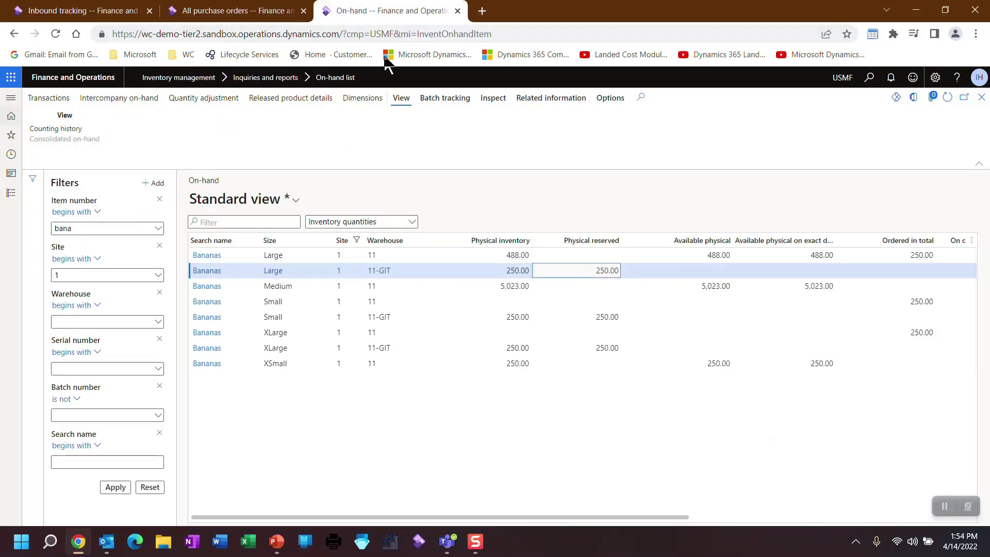
Set the 40-Local leg's actual end date to 5/16/2022
click(98, 11)
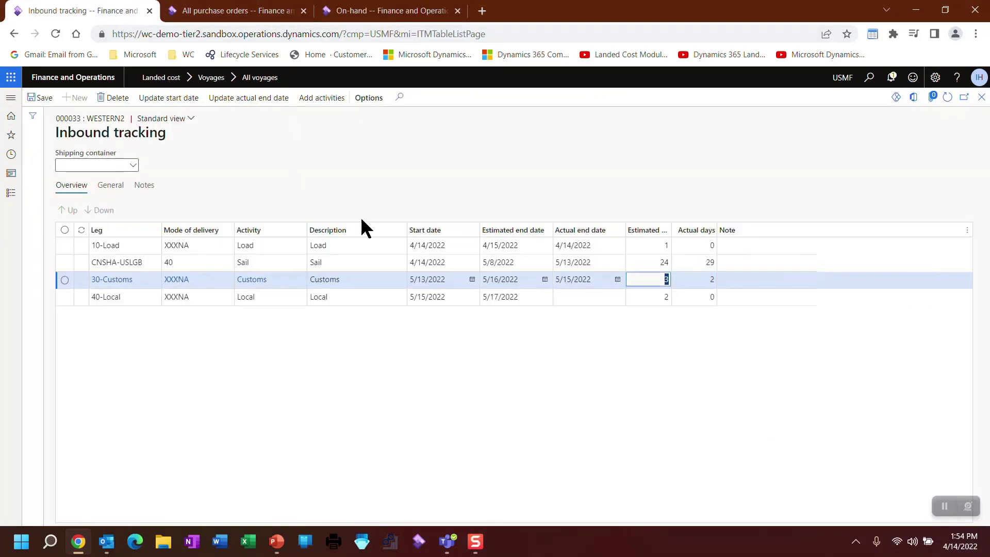
click(507, 298)
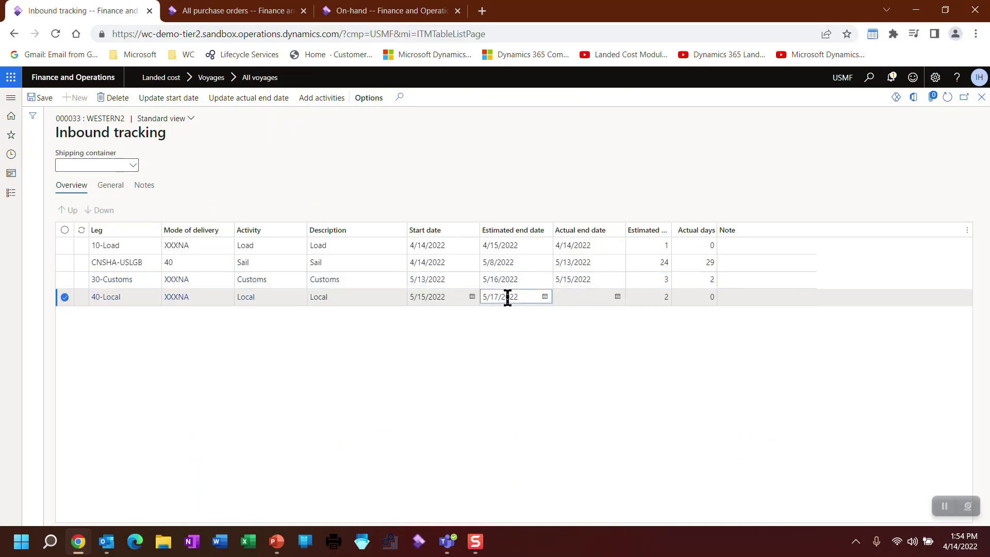
click(572, 298)
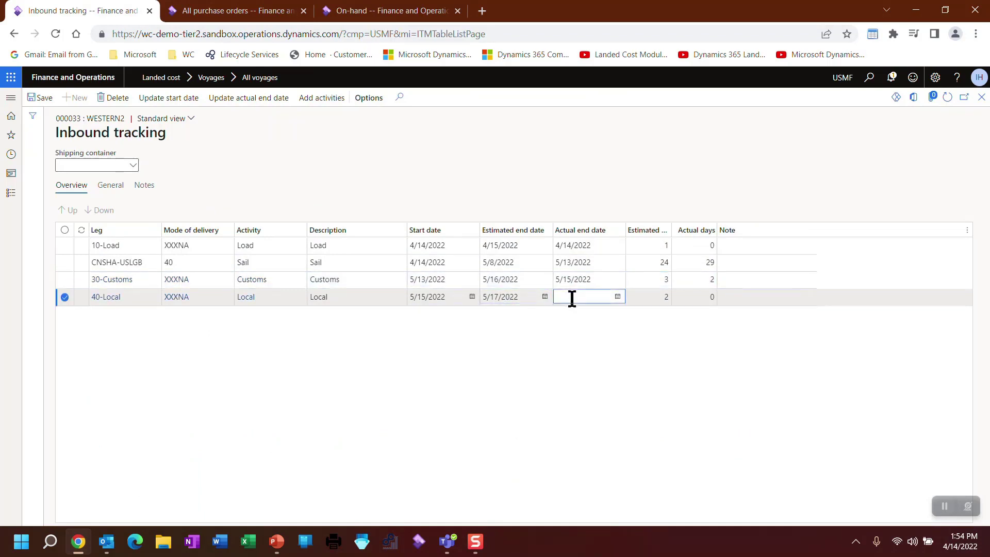
text(5/16)
key(Tab)
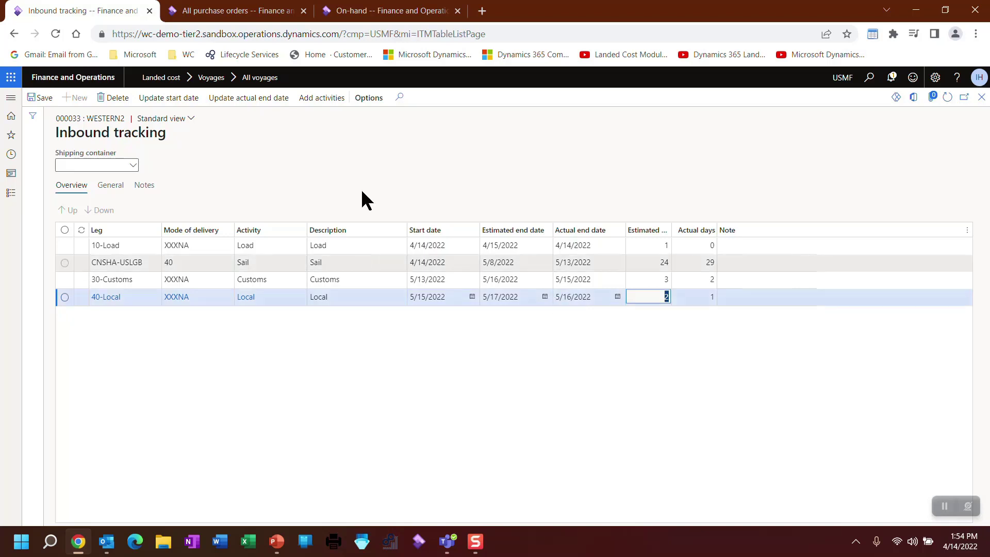
Close inbound tracking and display the Manage actions for voyage 000033 on All voyages
key(Escape)
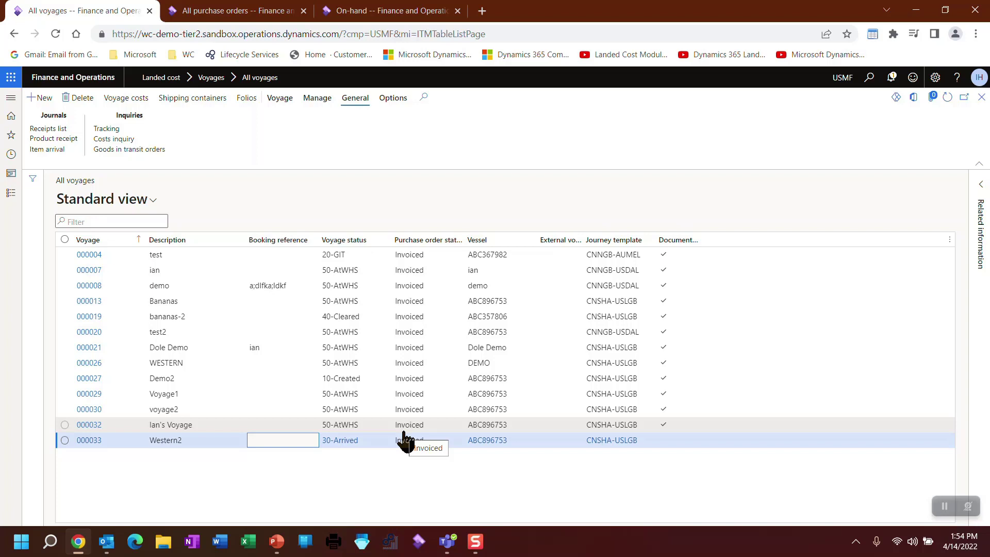
click(286, 99)
click(318, 99)
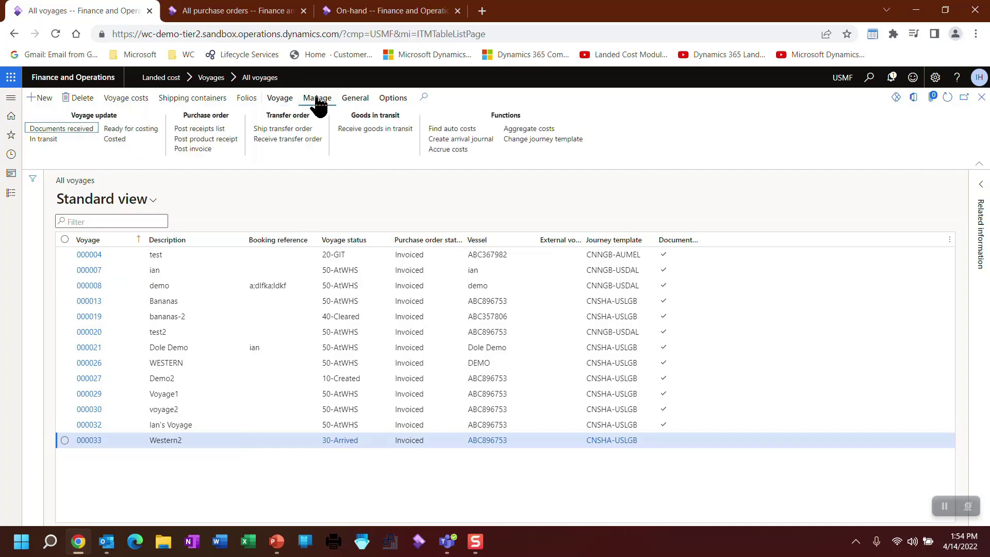